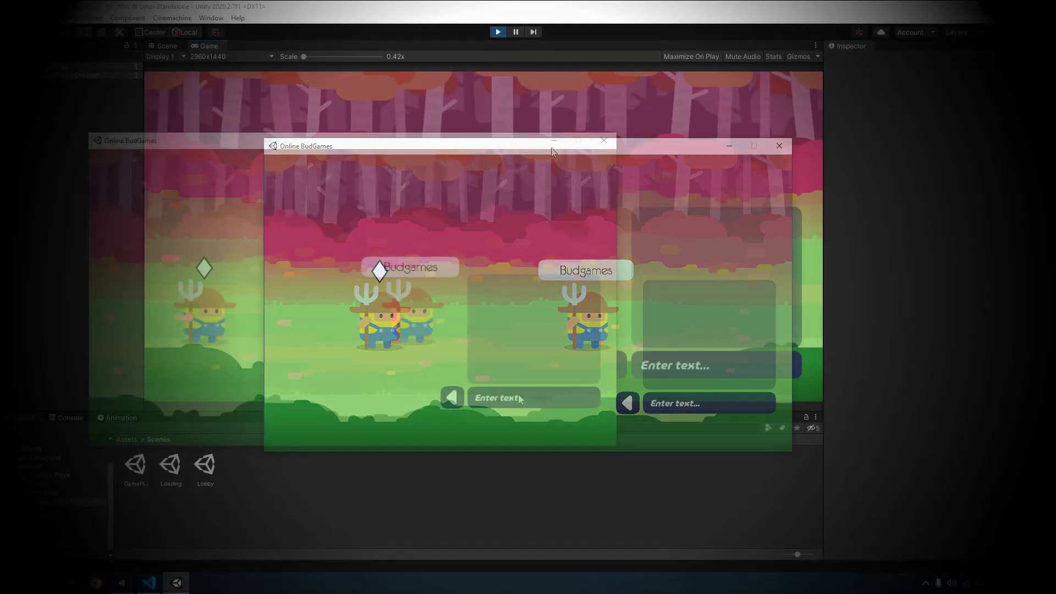
- Send the chat message 'Hi' from the input field in the play window
left_click(525, 394)
type("Hi")
left_click(455, 398)
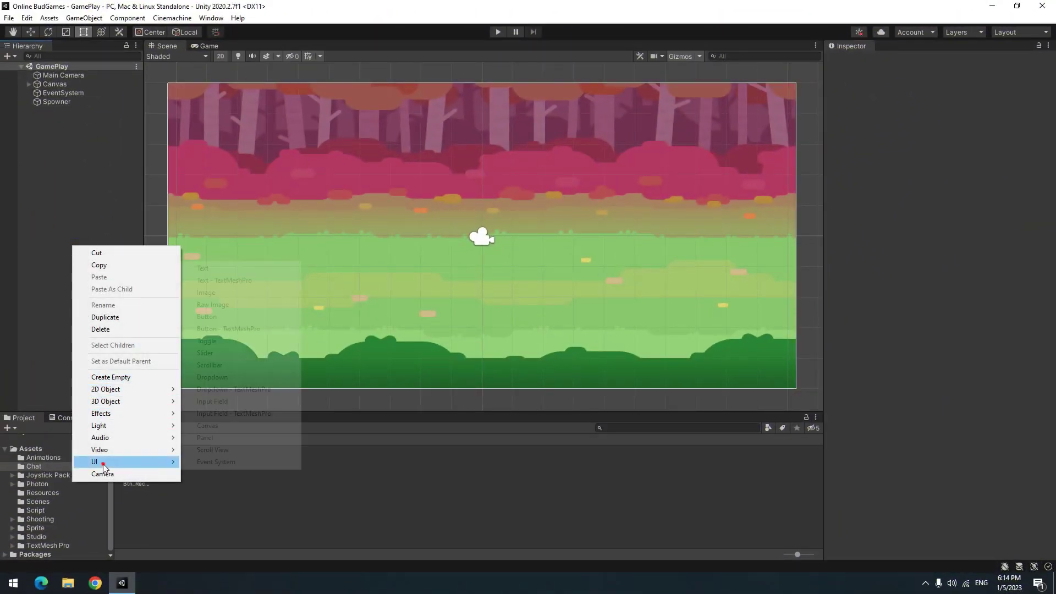
- Create a UI canvas named CanvasChat rendering in Screen Space - Camera through Main Camera
left_click(222, 430)
type("CanvasChat")
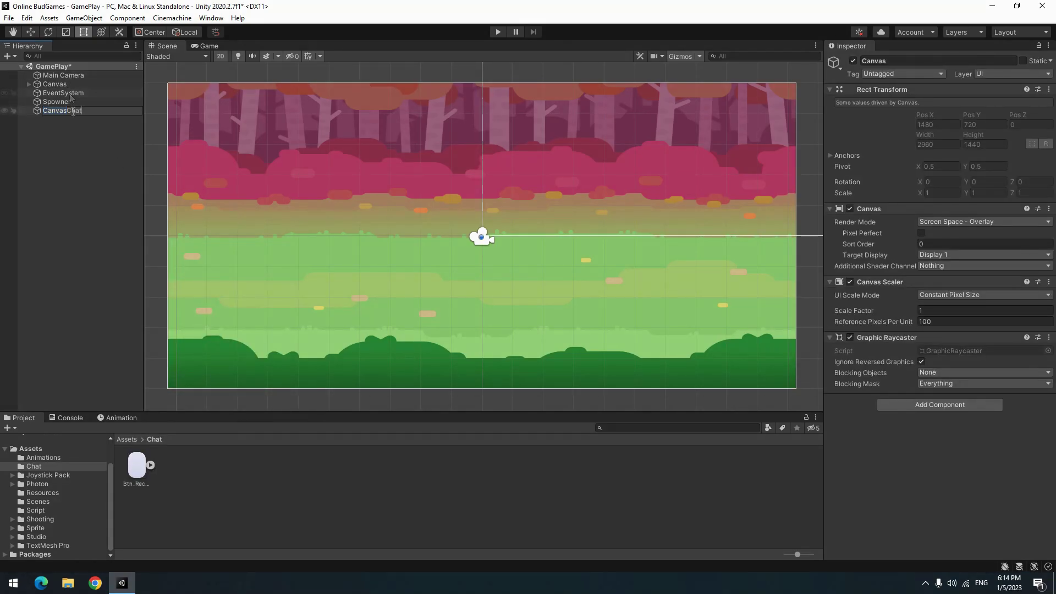
key("Return")
left_click(61, 109)
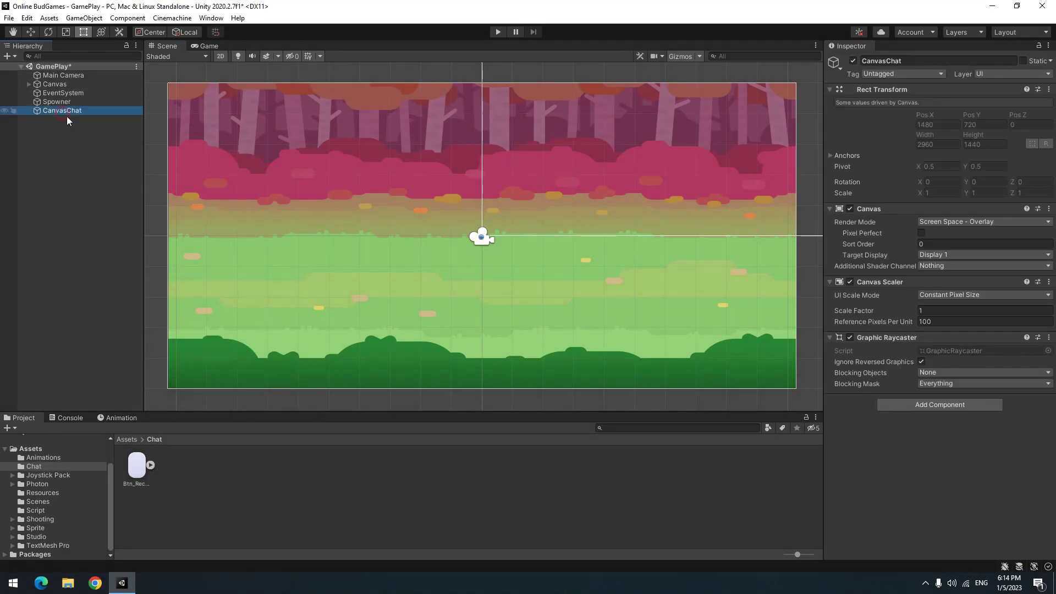
left_click(981, 221)
left_click(980, 245)
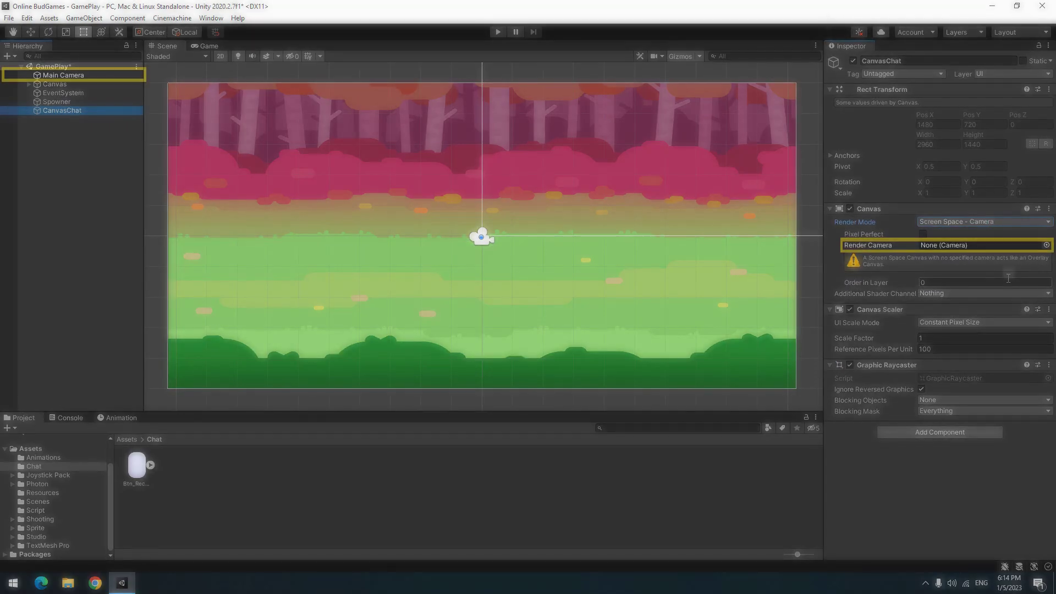
left_click_drag(61, 75, 982, 245)
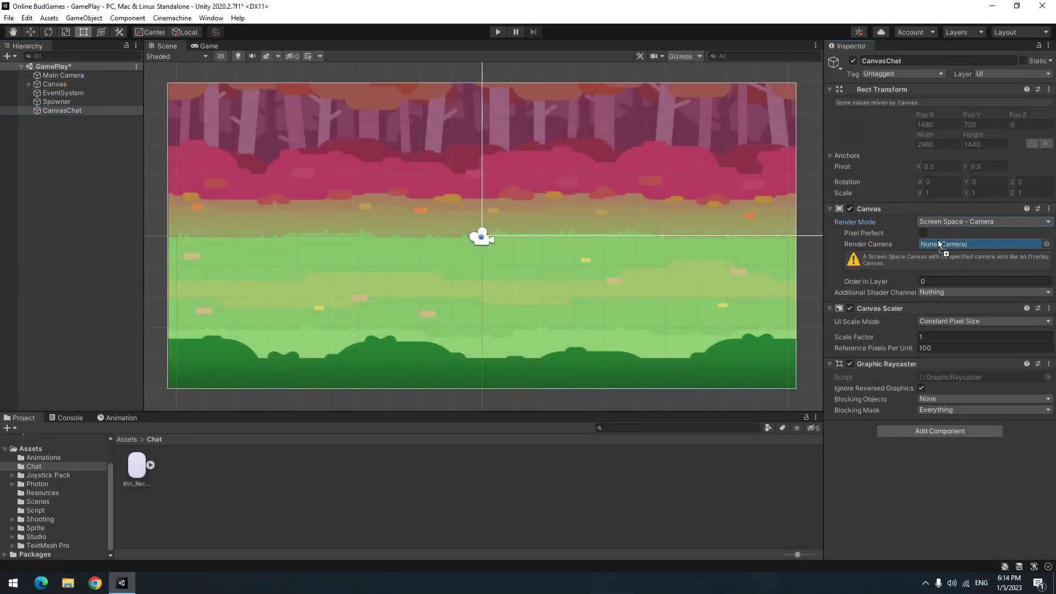
- Make CanvasChat scale with screen size against the 2960×1440 game resolution
left_click(954, 322)
left_click(930, 346)
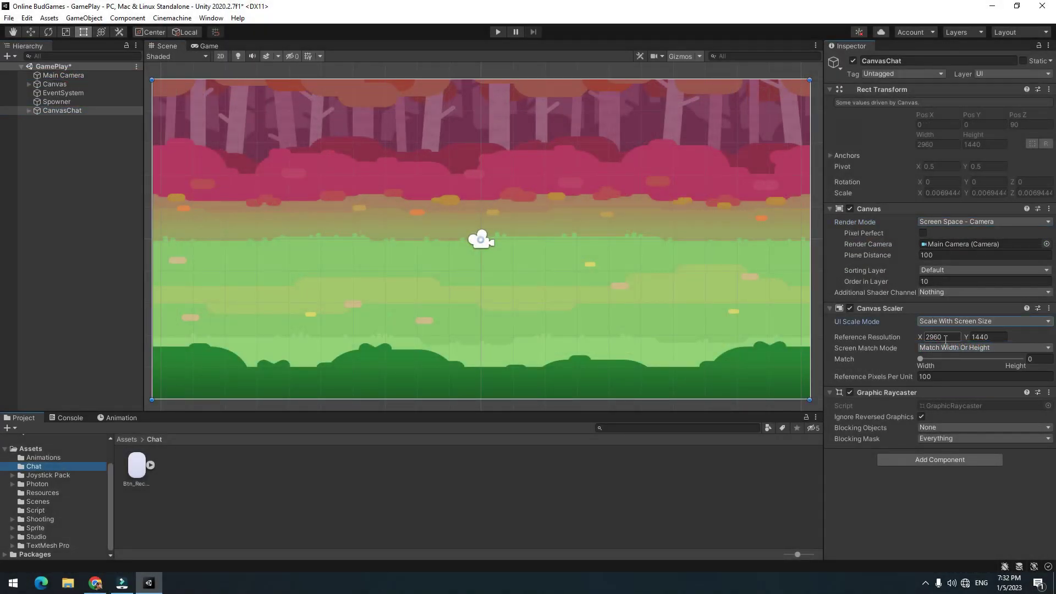
left_click(209, 45)
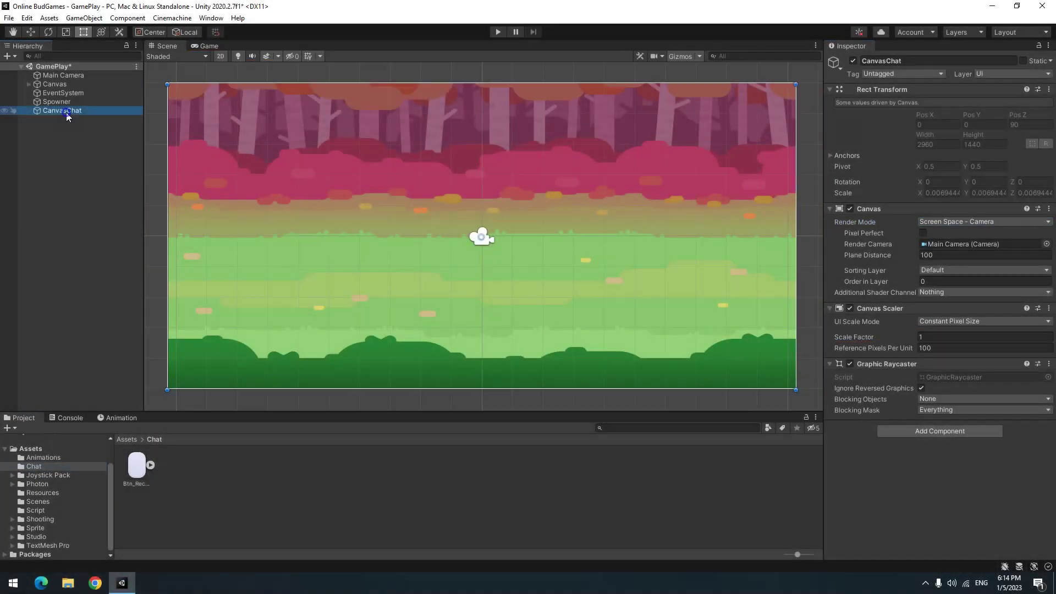
- Add an input field at the lower right with the Btn_Rectangle00_n_Gray sprite tinted dark navy
right_click(67, 112)
mouse_move(120, 340)
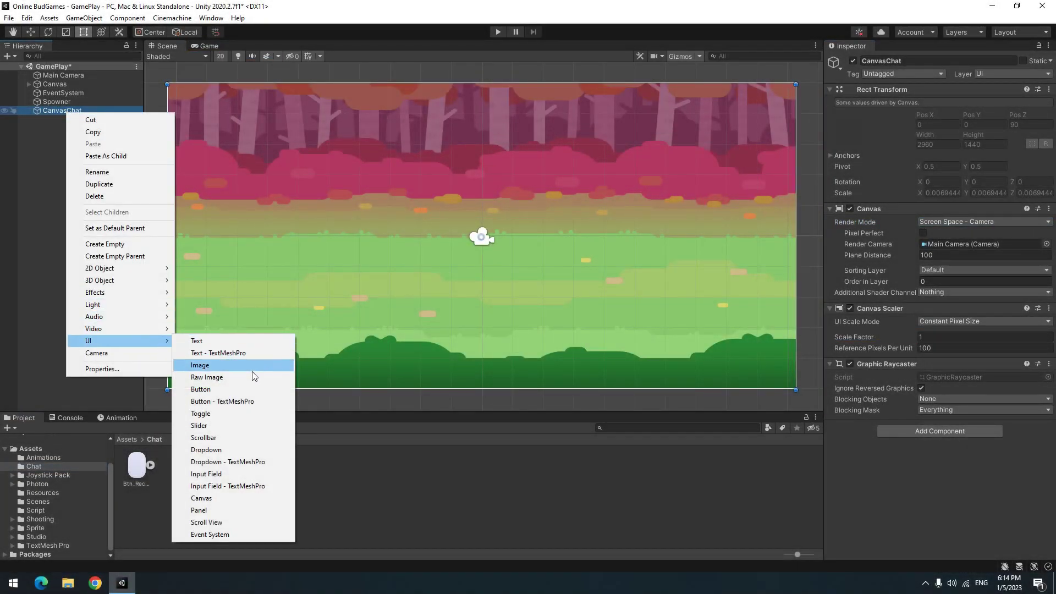
left_click(206, 474)
mouse_move(479, 260)
left_mouse_down()
mouse_move(541, 248)
mouse_move(731, 359)
left_mouse_up()
left_click_drag(737, 318, 973, 223)
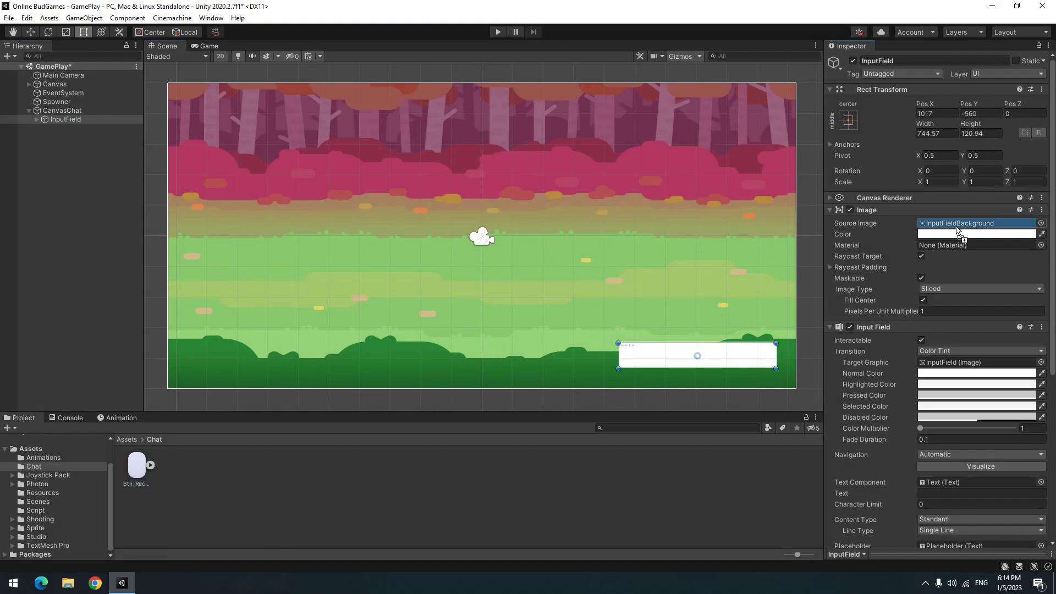
left_click(973, 234)
left_click(1045, 225)
- Give the input field's Placeholder and Text objects a bold italic font
left_click(36, 120)
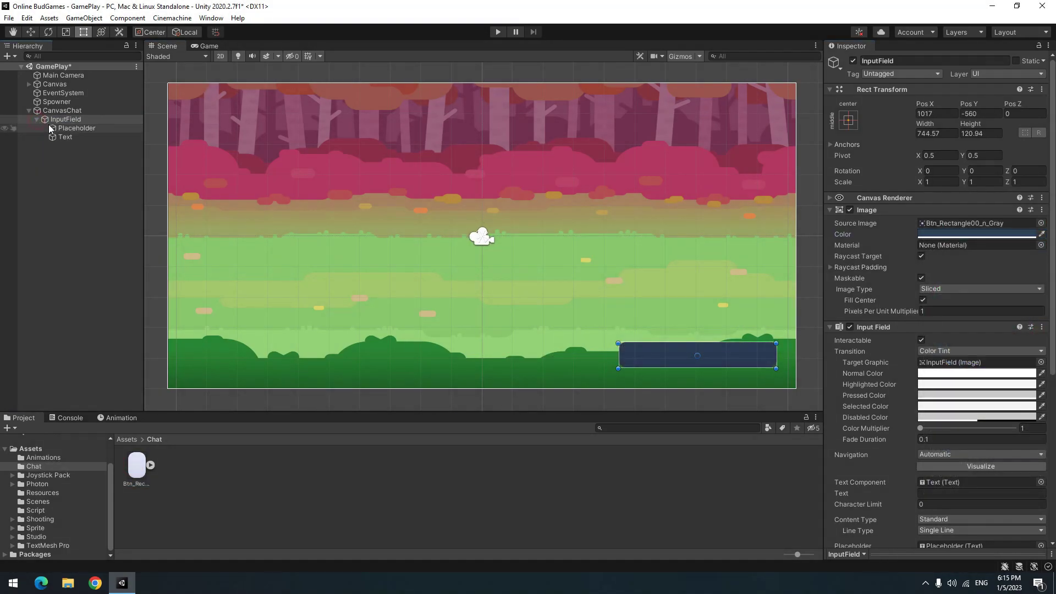
left_click(76, 128)
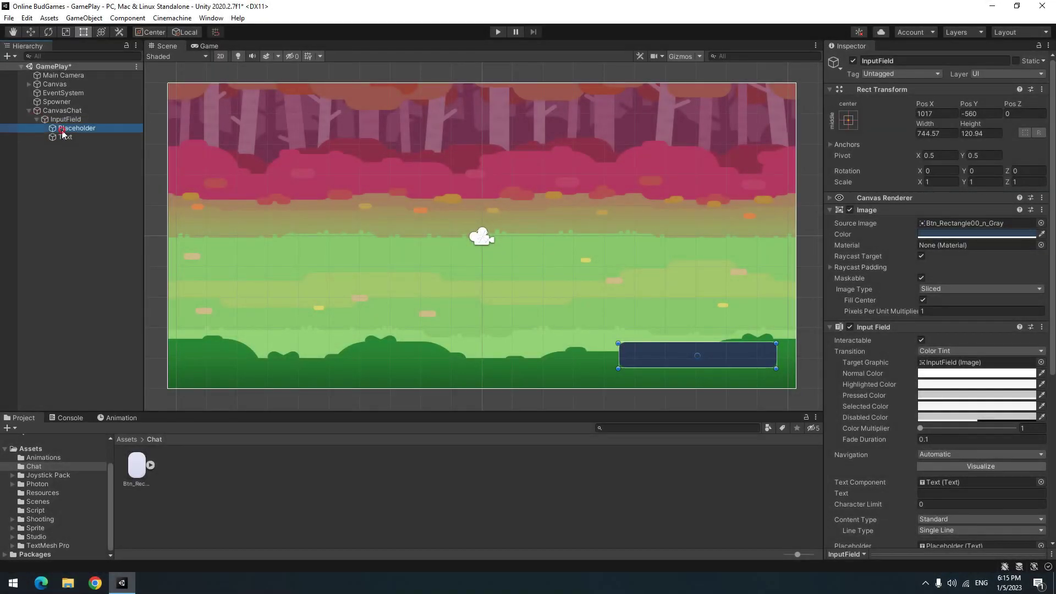
left_click(65, 137, "ctrl")
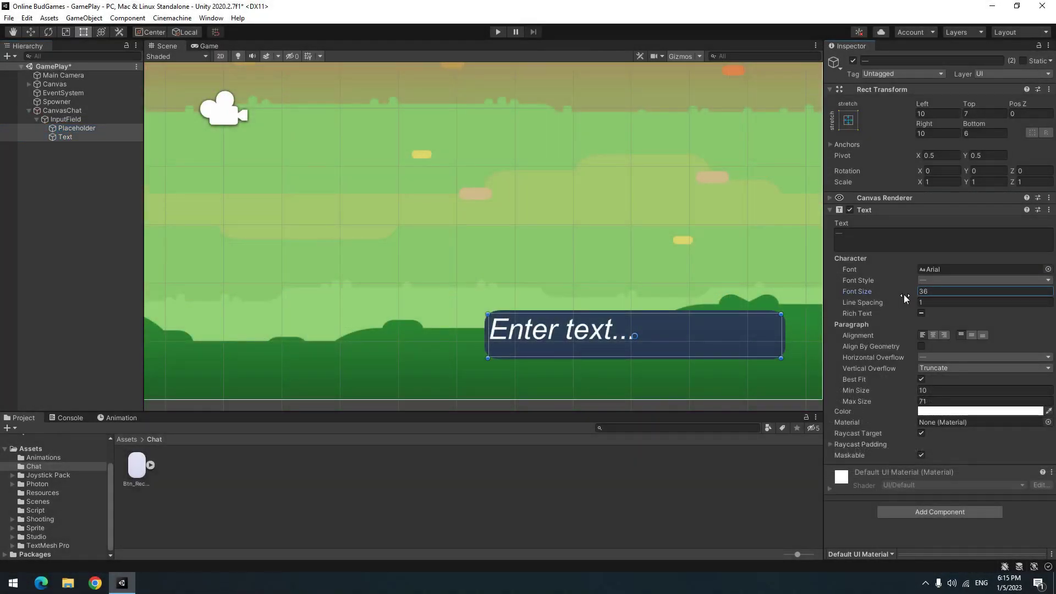
left_click(559, 453)
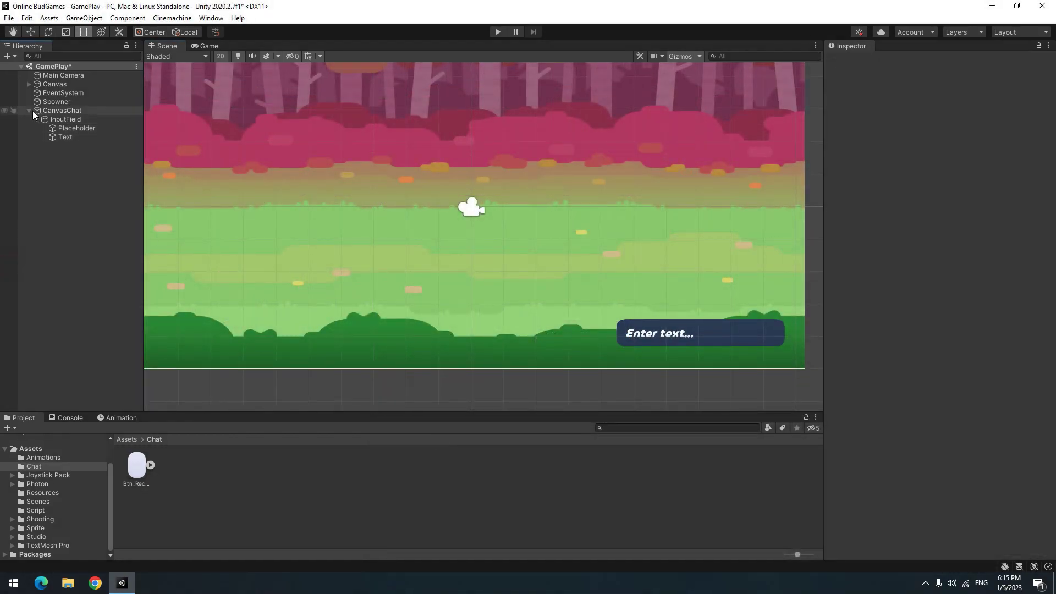
- Add a button named Send under CanvasChat, shrunk and placed left of the input field
left_click(62, 110)
right_click(62, 110)
left_click(206, 389)
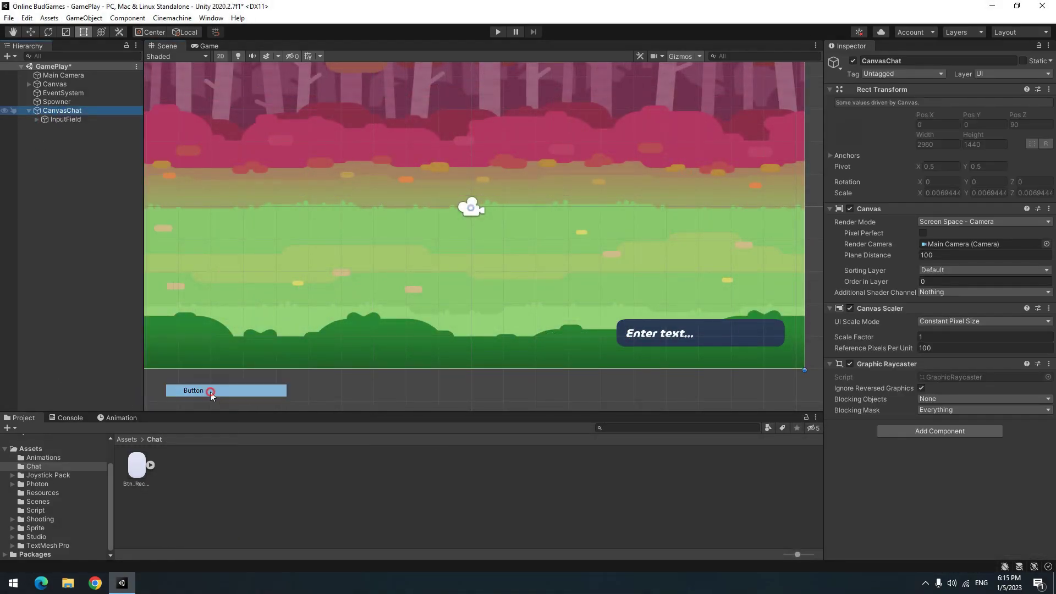
type("Send")
key("Return")
mouse_move(488, 240)
left_mouse_down()
mouse_move(484, 230)
mouse_move(595, 344)
left_mouse_up()
- Give the Send button's image the ChatFrmae_03_White2 white arrow sprite
left_click(126, 467)
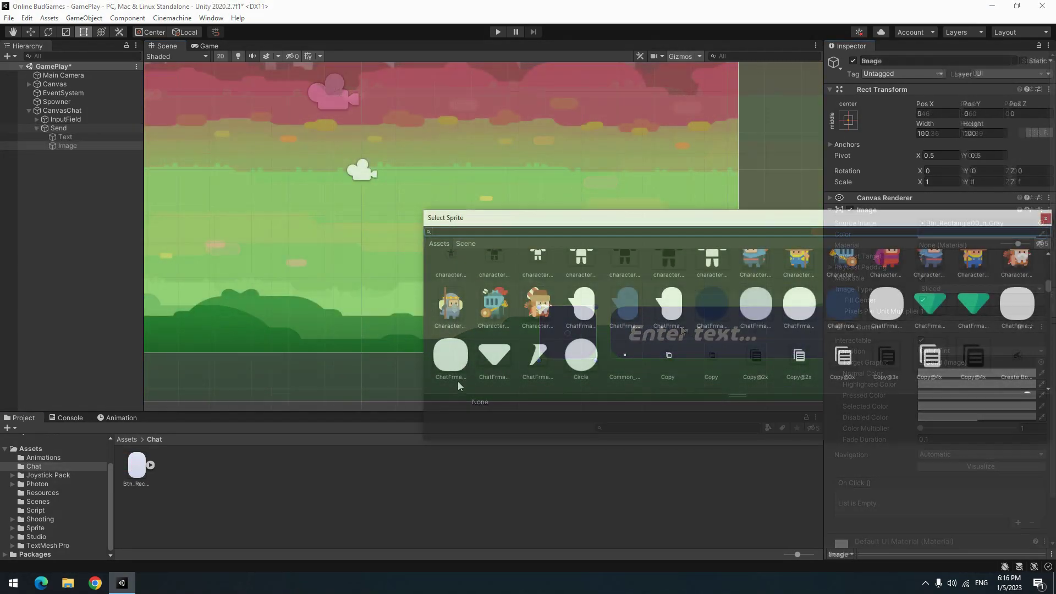
left_click(509, 354)
type("-90")
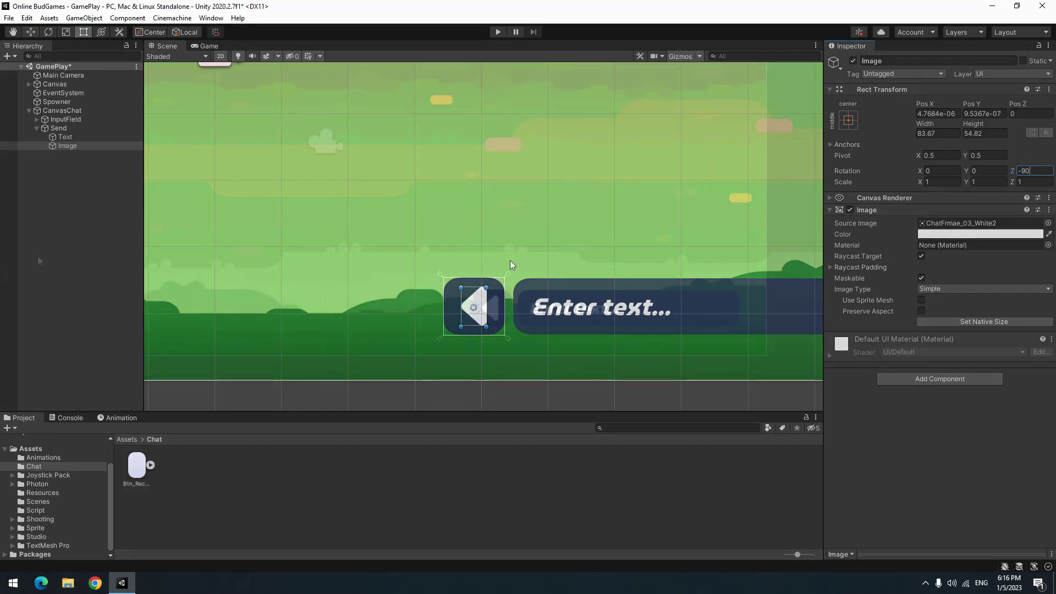
- Rotate the arrow to -90 on Z, then add a Scroll View under CanvasChat above the input
left_click(37, 255)
right_click(64, 113)
mouse_move(116, 341)
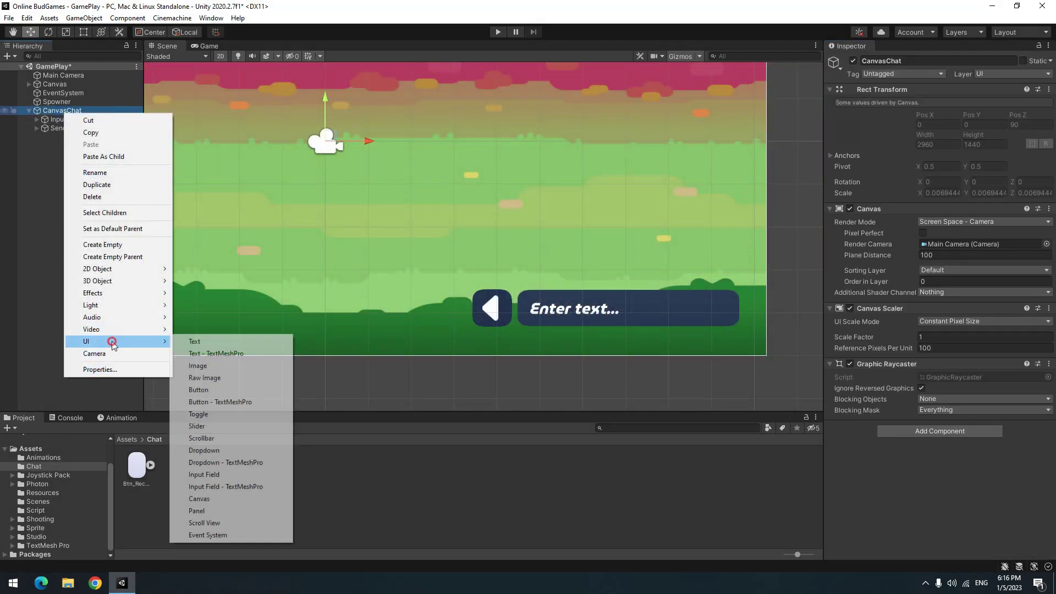
left_click(215, 522)
key("f")
key("t")
left_click_drag(475, 147, 474, 118)
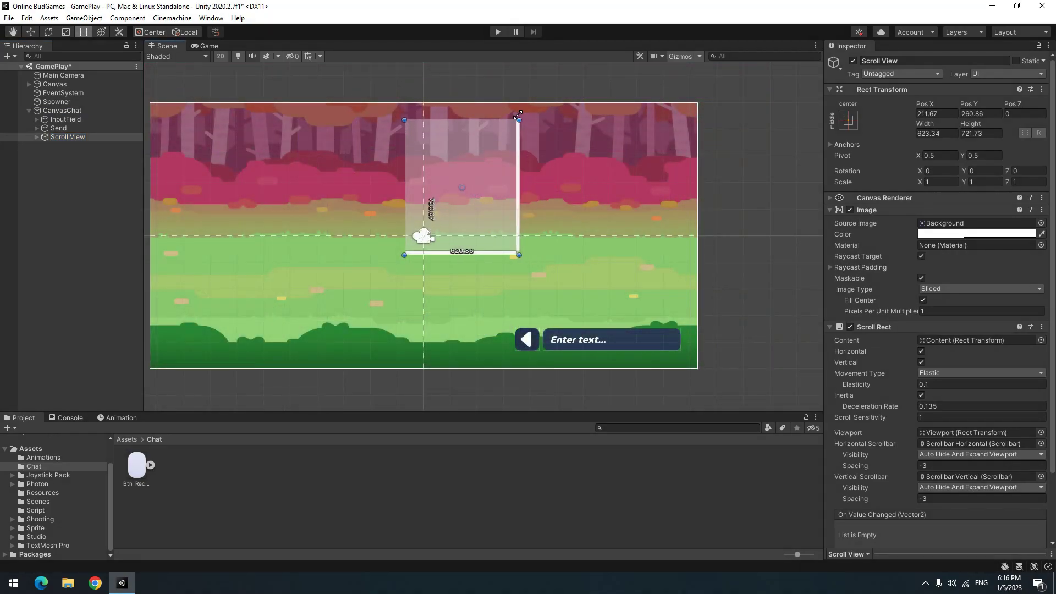
left_click_drag(537, 231, 630, 257)
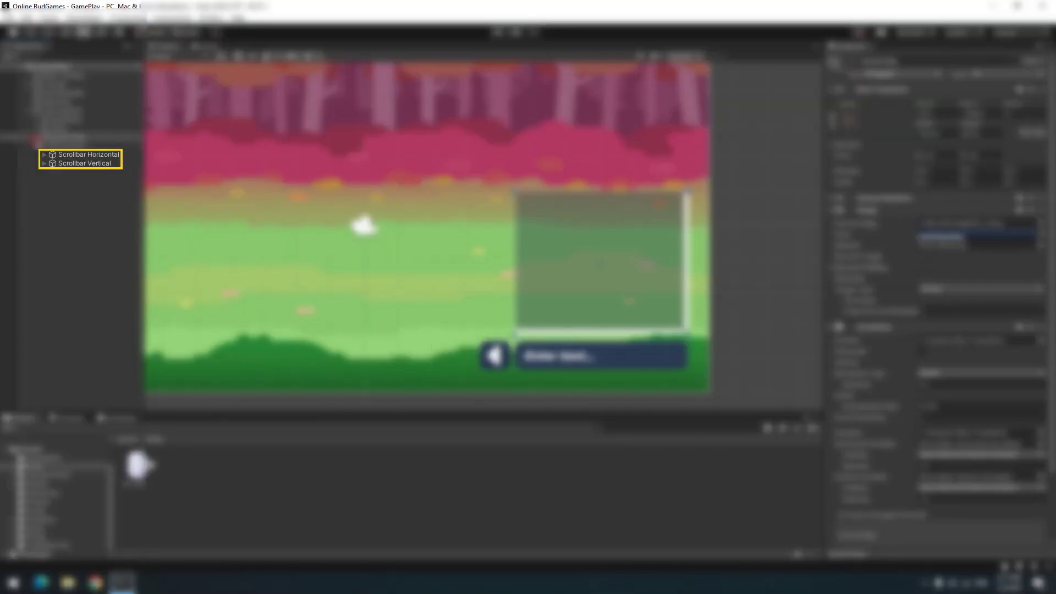
- Delete both scrollbars and stretch the Viewport to fill the Scroll View
left_click(92, 154)
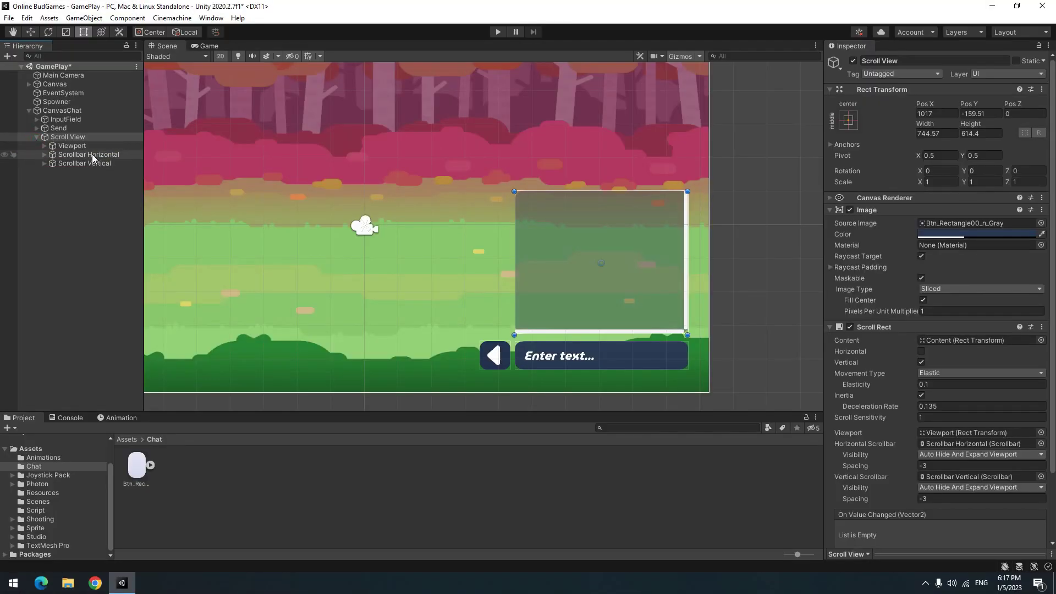
key("Delete")
left_click(90, 156)
key("Delete")
left_click(51, 147)
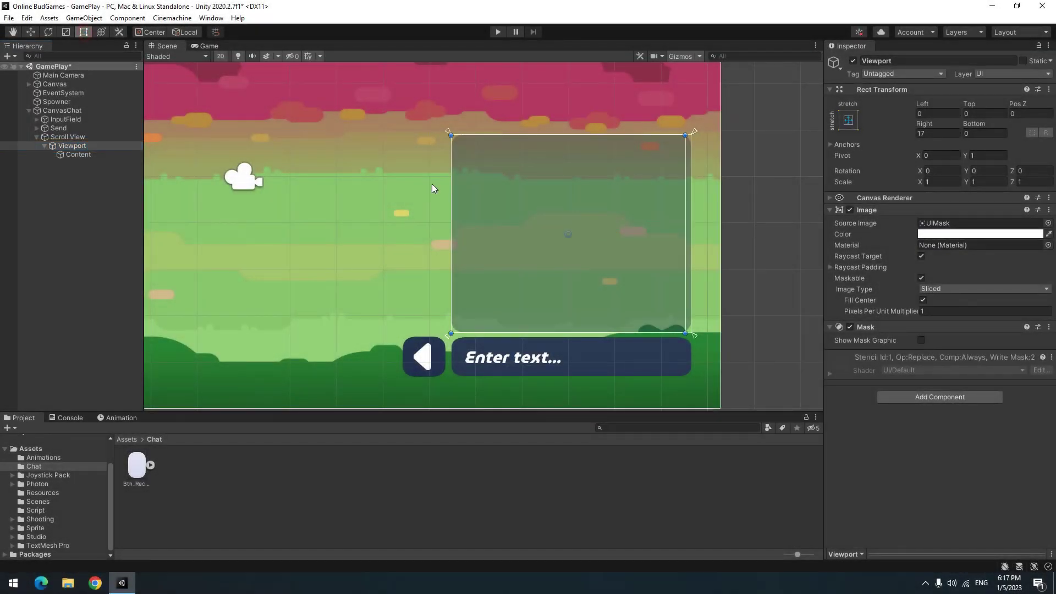
left_click_drag(682, 195, 677, 216)
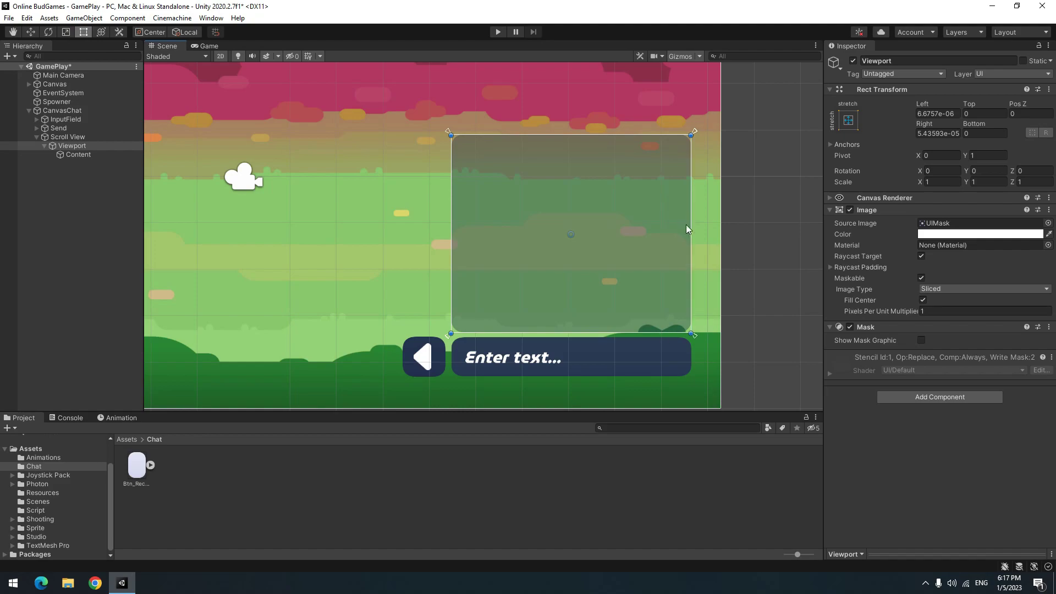
- Give Content a Vertical Layout Group aligned Upper Center and a top-center anchor preset
left_click(77, 154)
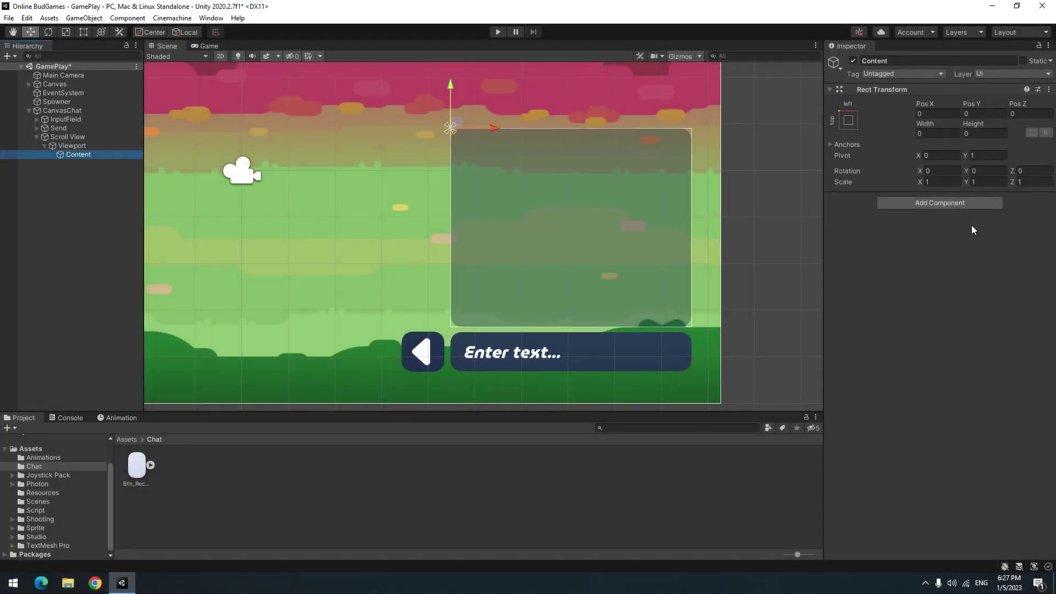
left_click(940, 202)
key("BackSpace")
left_click(915, 274)
type("ver")
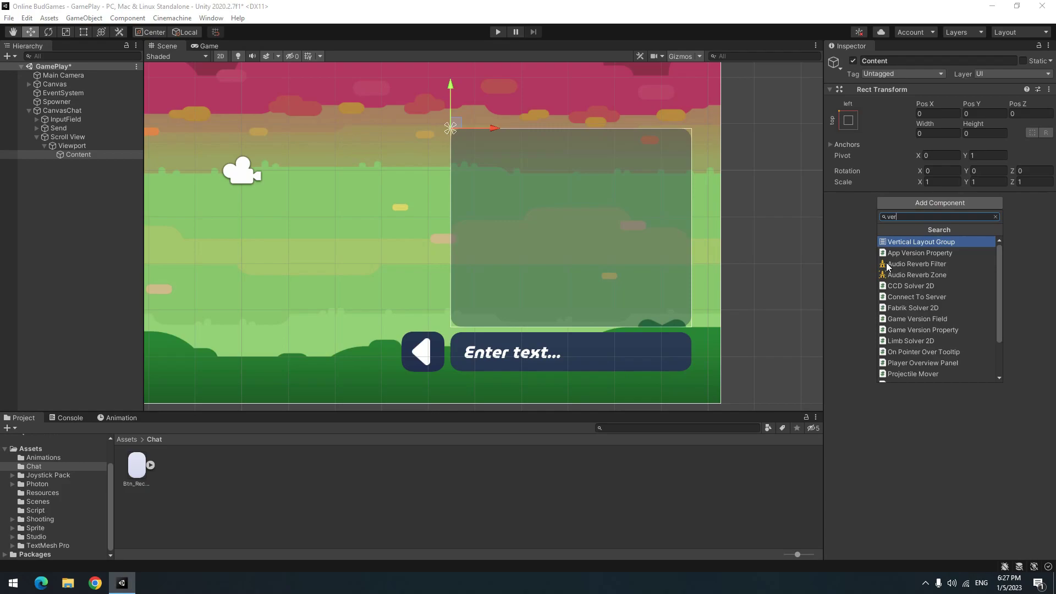
left_click(917, 331)
left_click(961, 233)
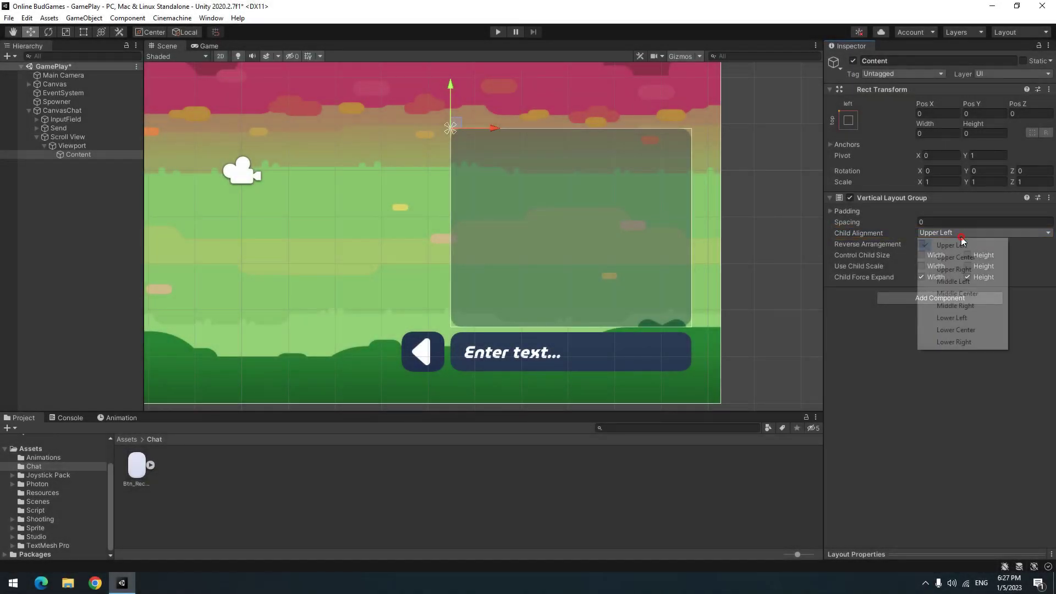
left_click(949, 254)
left_click(848, 121)
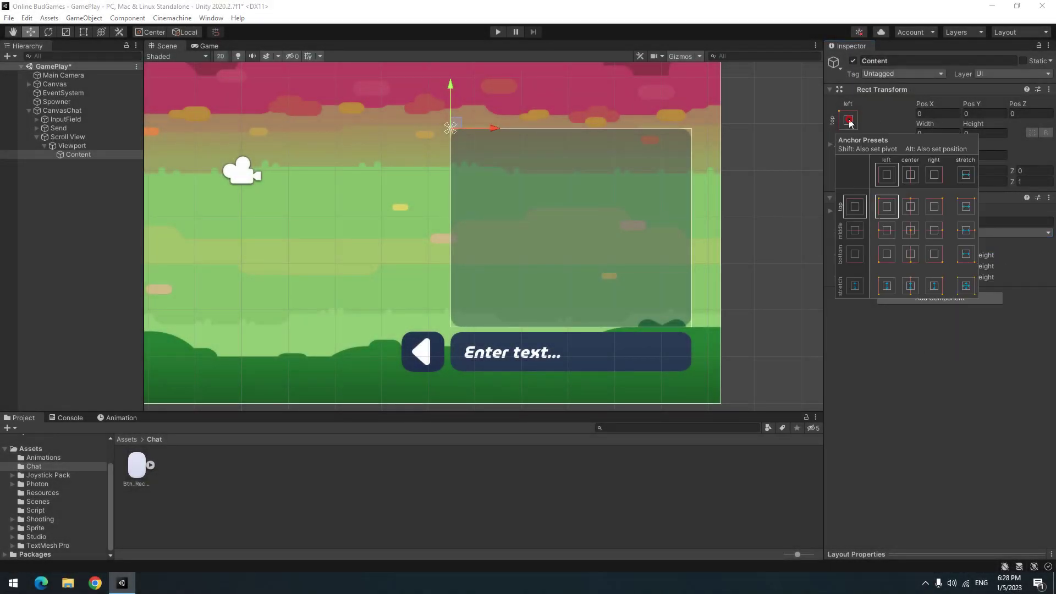
left_click(911, 208, "alt+shift")
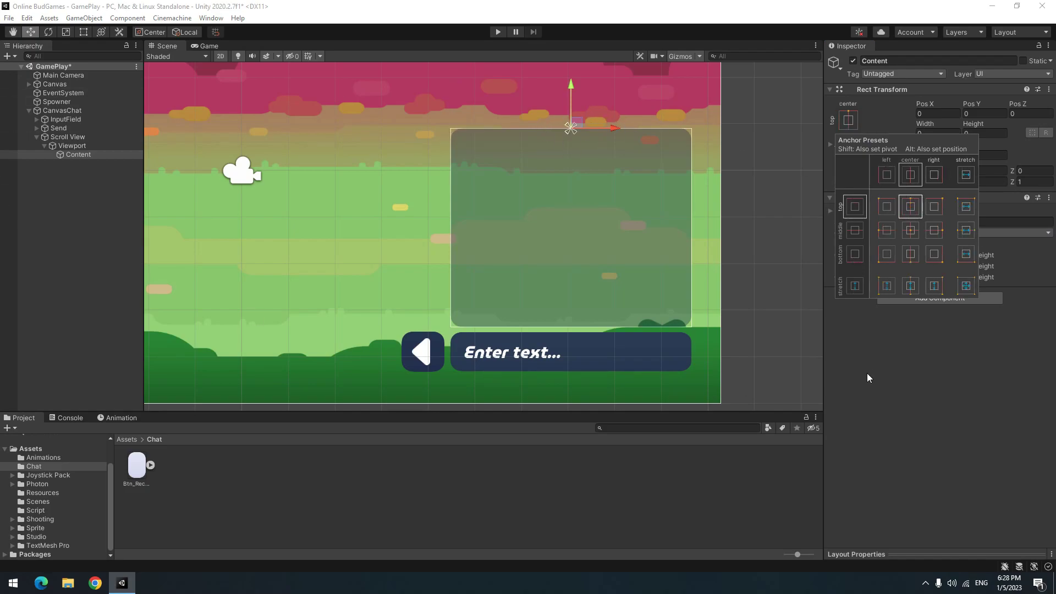
- Add a Content Size Fitter to Content with Vertical Fit set to Preferred Size
left_click(939, 299)
type("c")
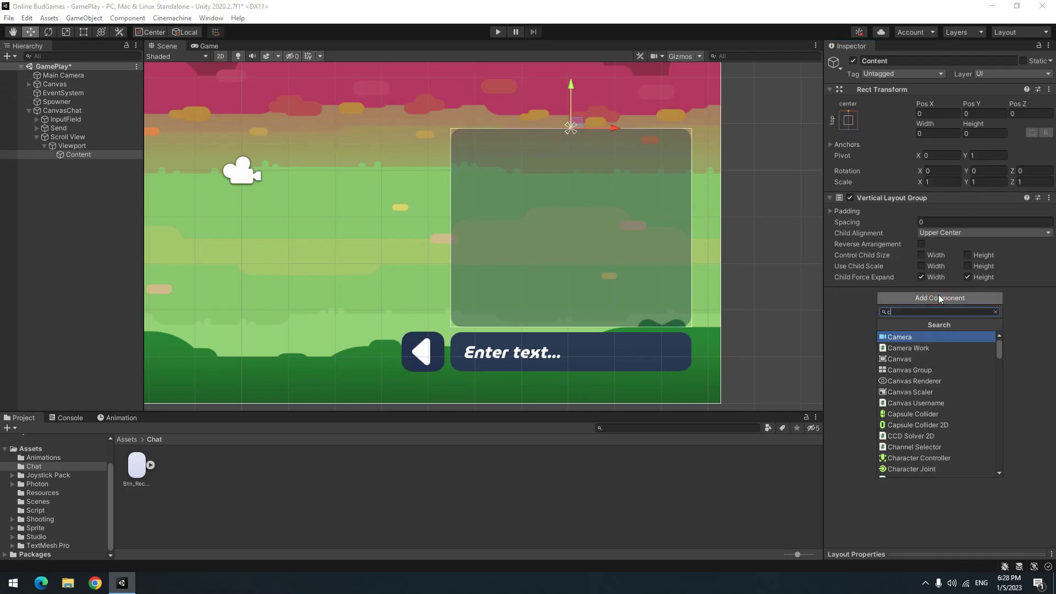
type("ont")
left_click(932, 337)
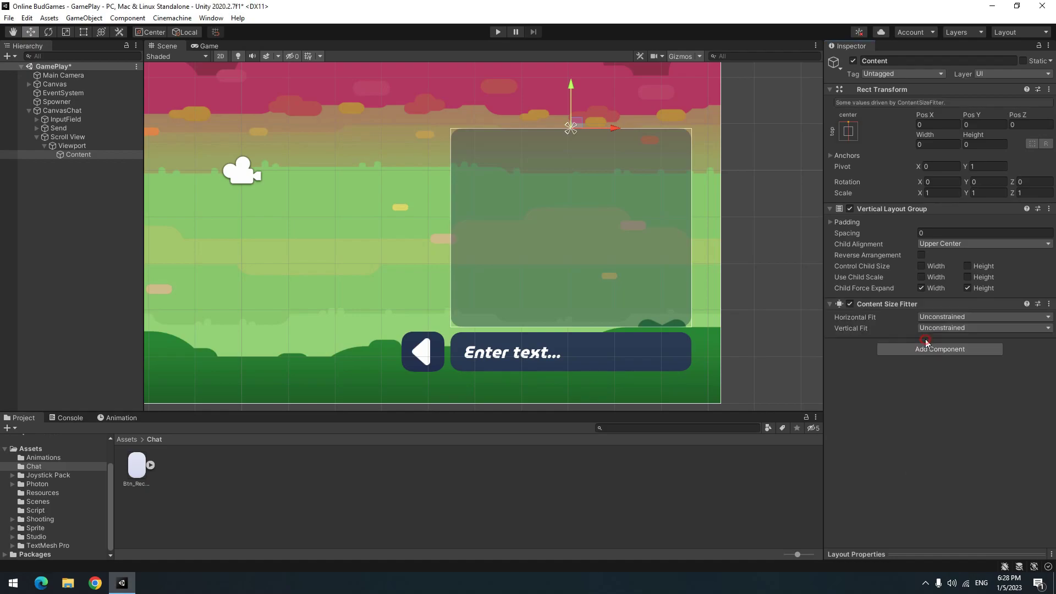
left_click(951, 329)
left_click(924, 363)
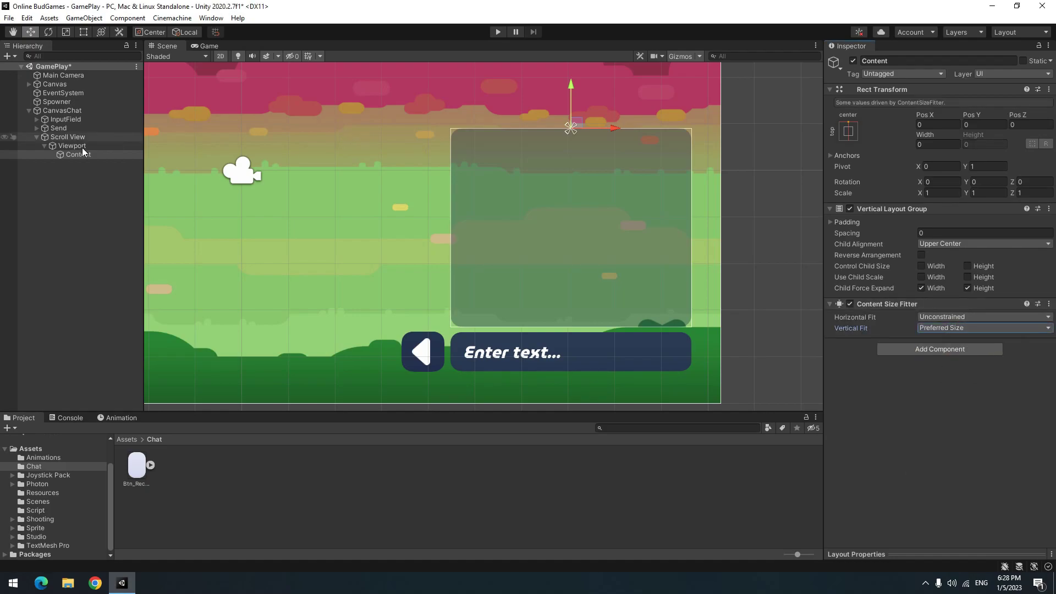
- Create a Message image under Content with a TextMeshPro 'New Text' child
right_click(81, 161)
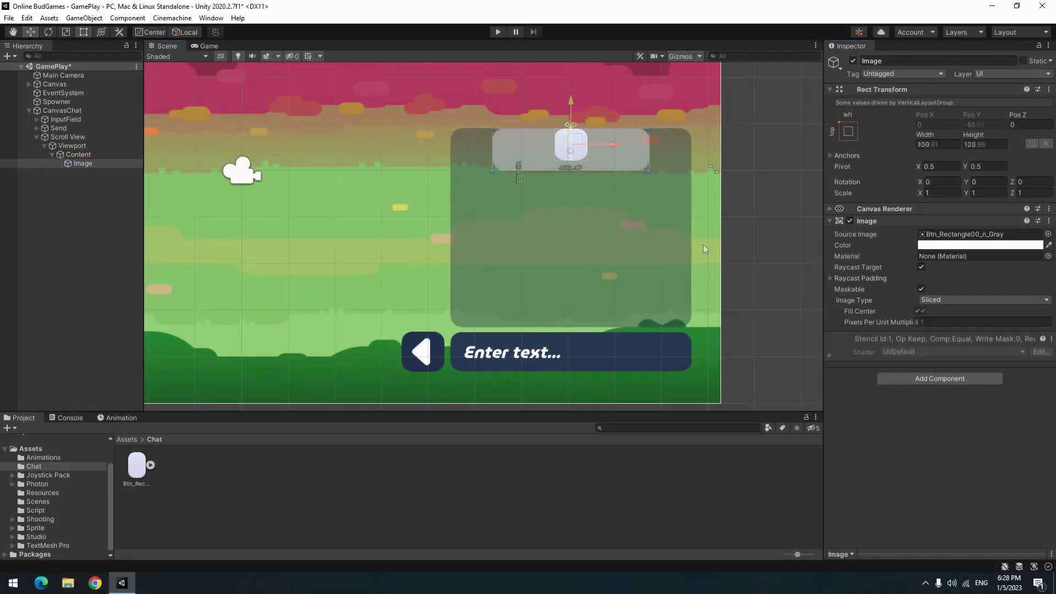
right_click(83, 163)
mouse_move(106, 393)
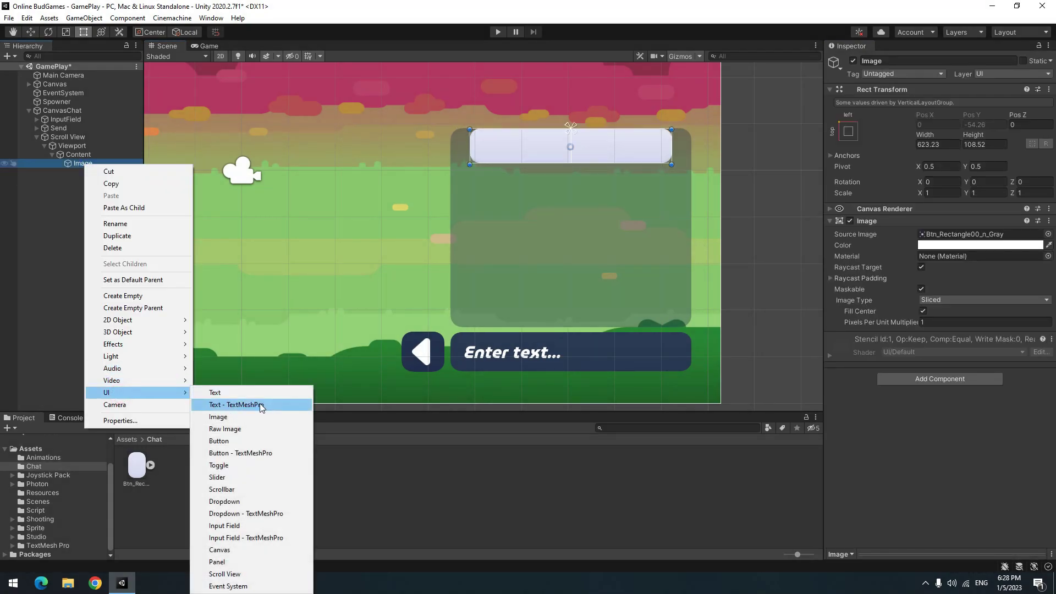
left_click(221, 326)
type("Mess")
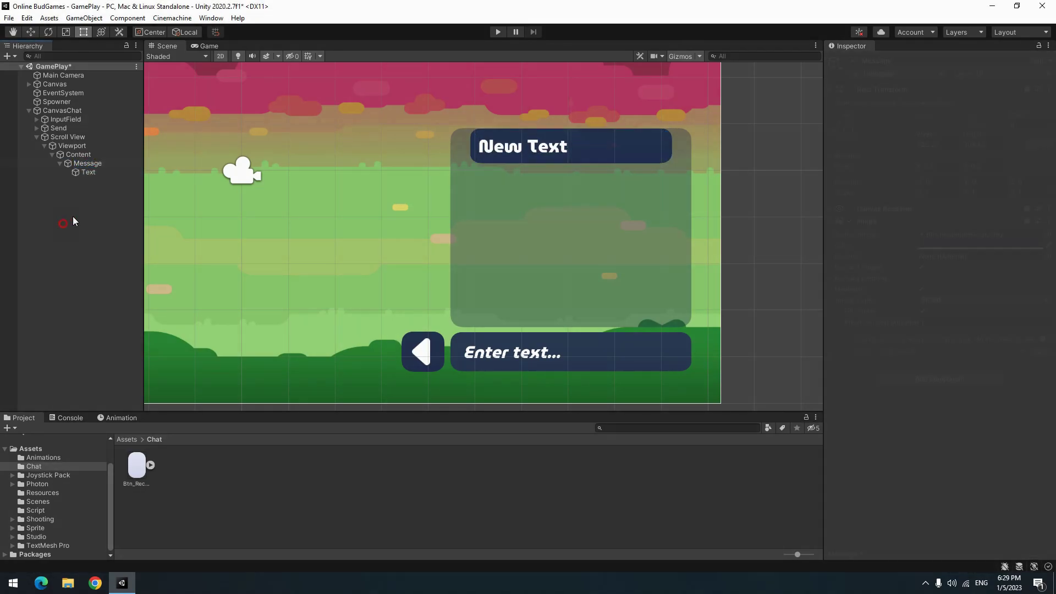
- Duplicate Message twice and raise Content's Spacing to separate the panels
key("ctrl+d")
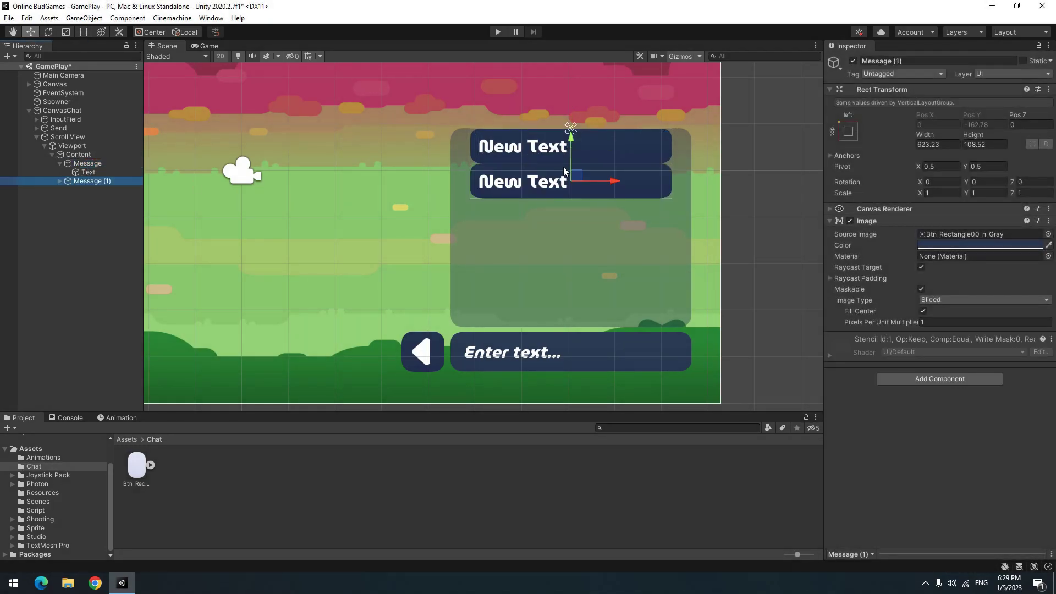
key("ctrl+d")
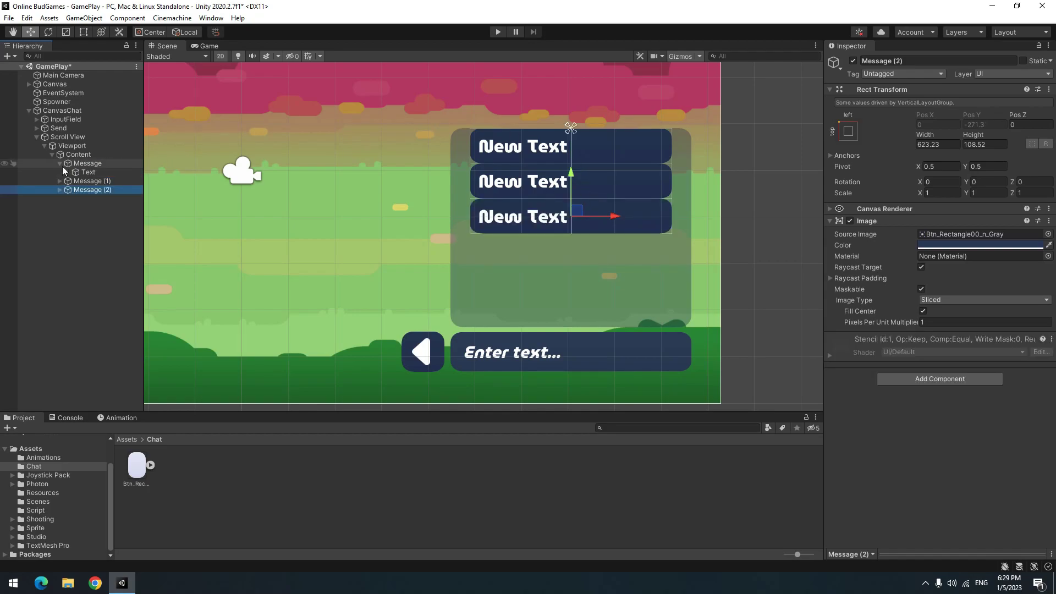
left_click(60, 164)
left_click(87, 154)
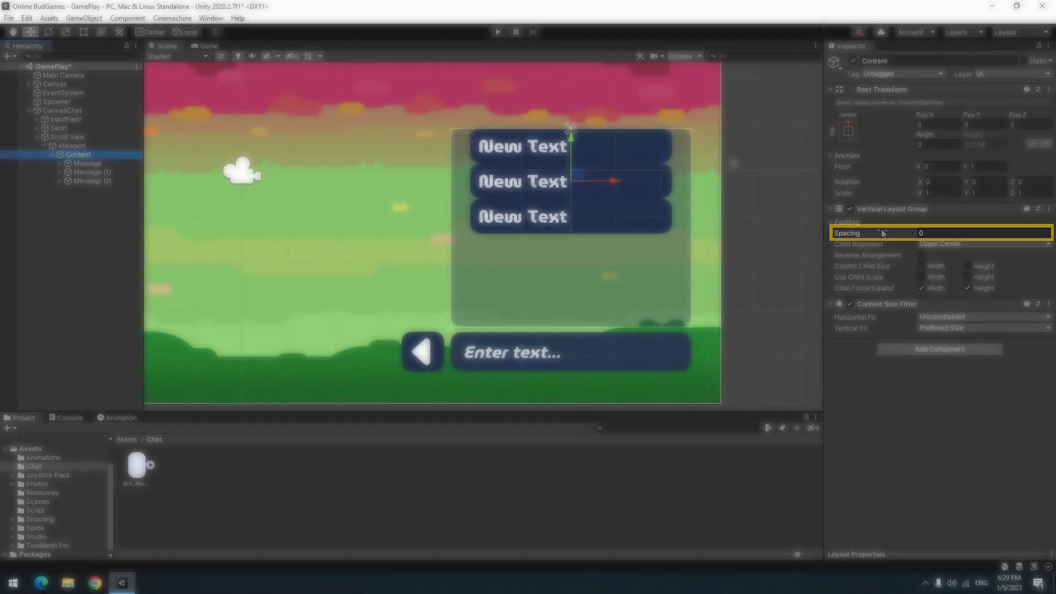
mouse_move(903, 236)
left_mouse_down()
mouse_move(517, 275)
mouse_move(113, 225)
left_mouse_up()
- Duplicate up to Message (7) and pull the Viewport's top edge down to clip overflow
left_click(91, 181)
key("ctrl+d")
key("ctrl+d")
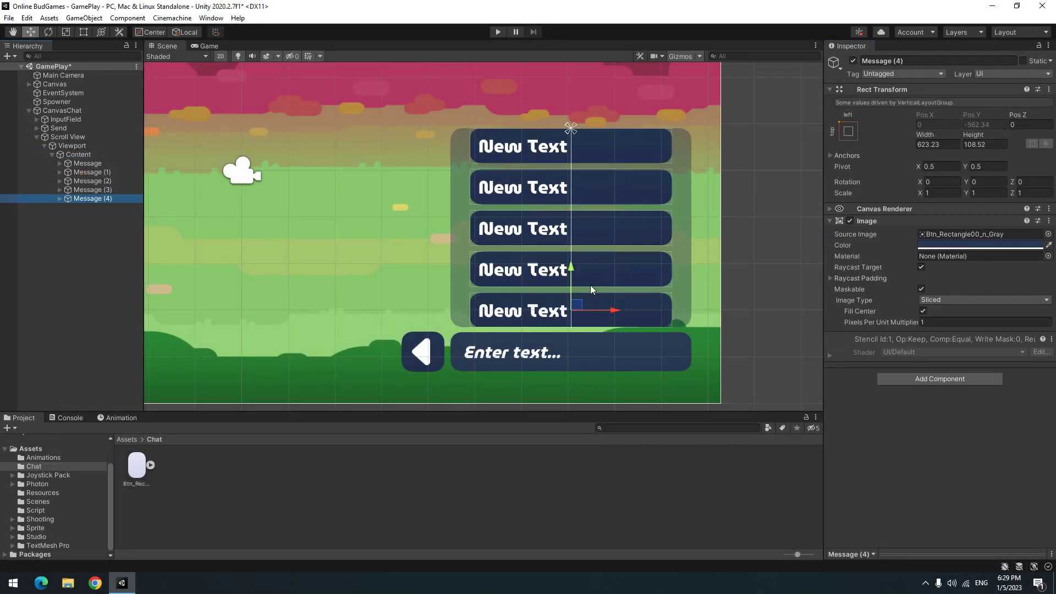
key("ctrl+d")
key("ctrl+d")
key("ctrl+d")
middle_click_drag(684, 322, 642, 258)
scroll(642, 262, "down", 2)
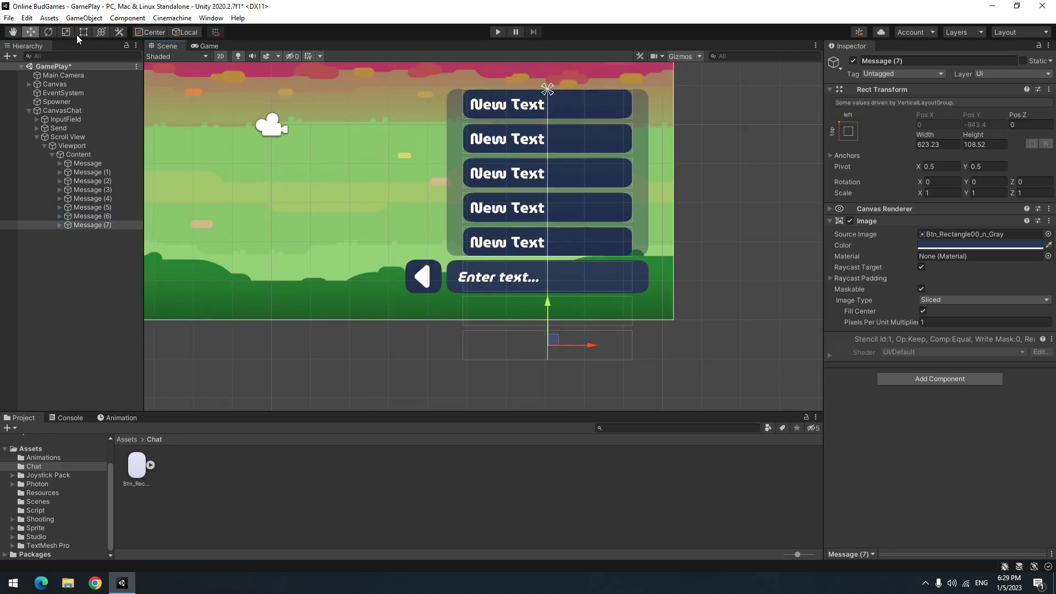
left_click(84, 32)
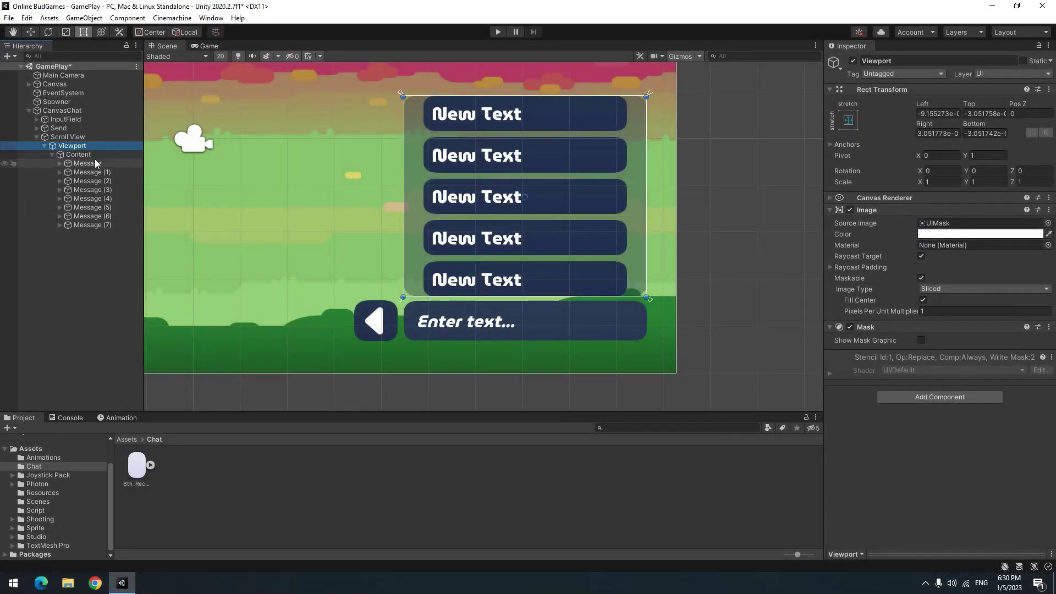
left_click_drag(631, 93, 606, 106)
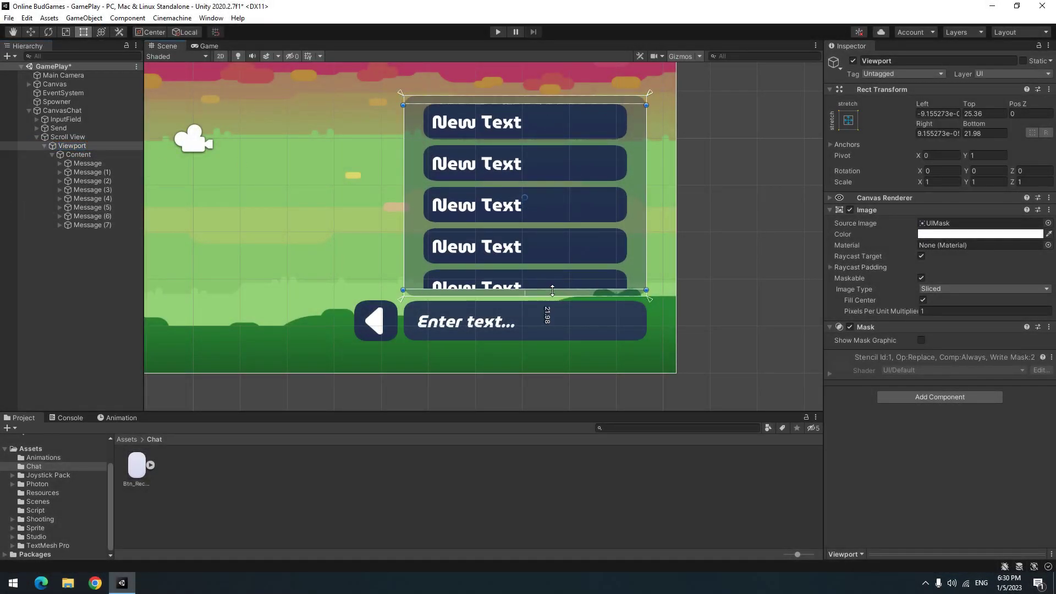
- Play-test the scrolling list, then delete Message (1) through Message (7)
key("ctrl+p")
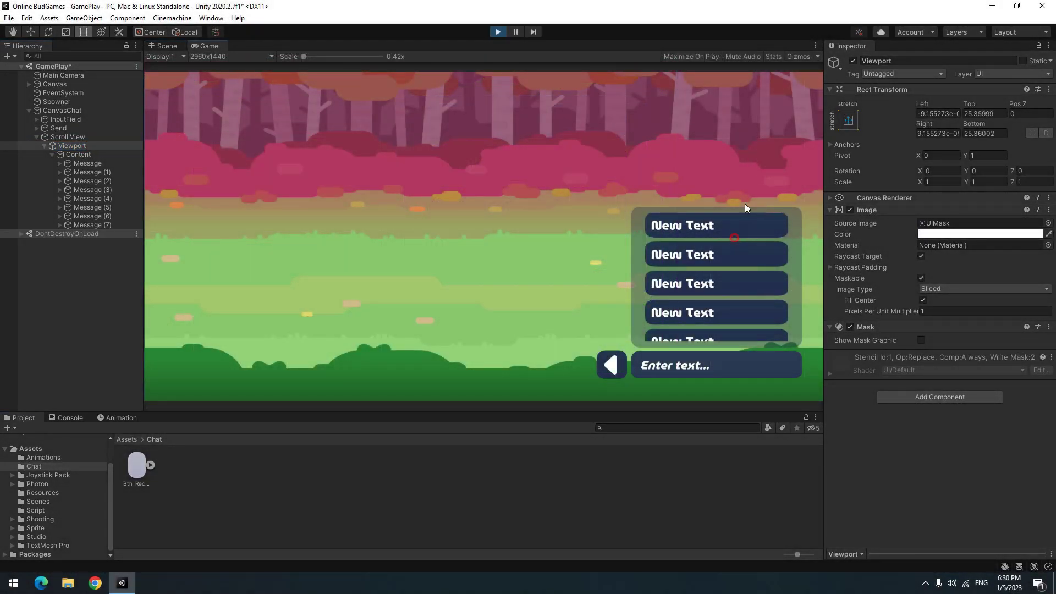
scroll(742, 260, "down", 2)
scroll(733, 270, "down", 2)
scroll(727, 243, "down", 1)
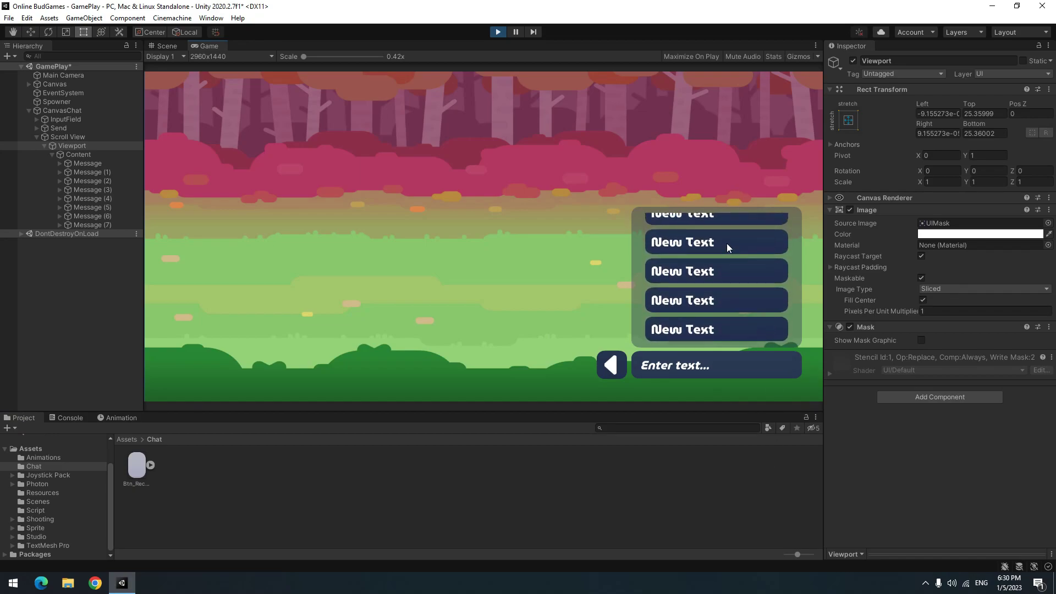
key("ctrl+p")
left_click(98, 174)
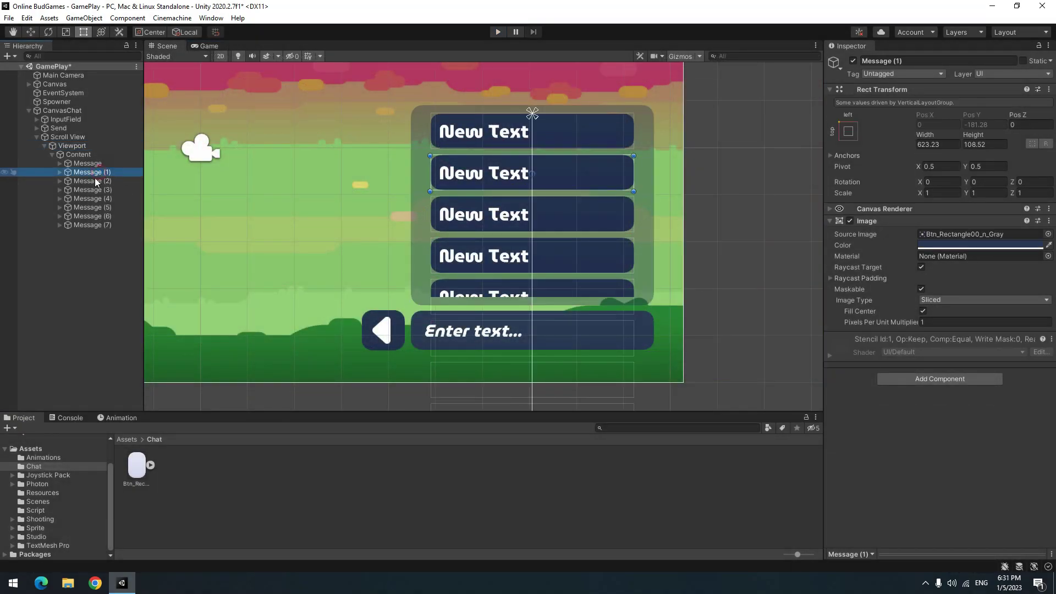
left_click(92, 225, "shift")
key("Delete")
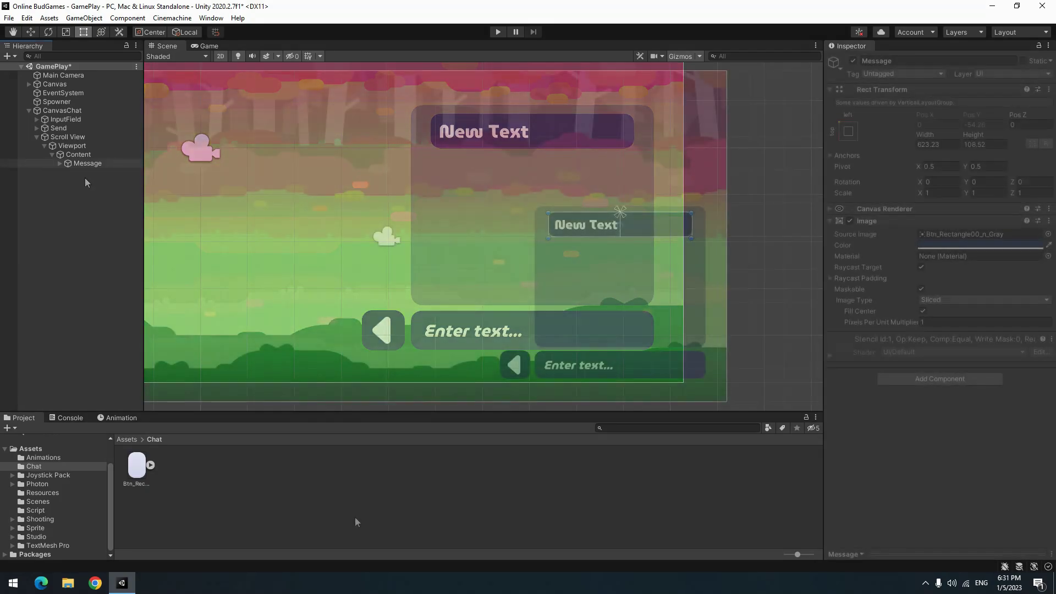
- Create C# script Message in the Chat folder with 'using UnityEngine.UI;' and a public Text MyMessage field
right_click(390, 515)
mouse_move(421, 218)
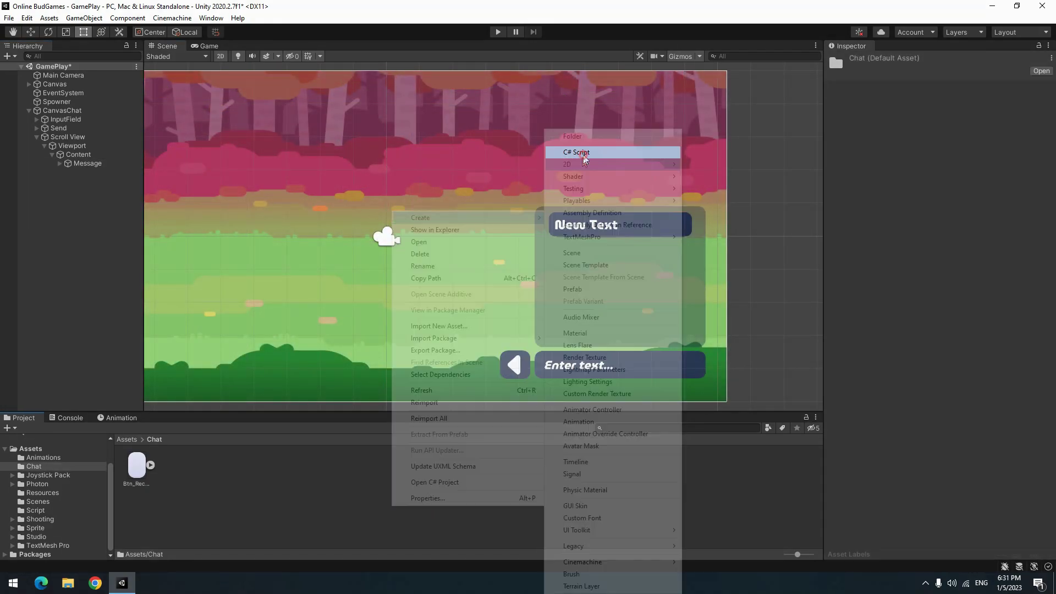
left_click(583, 159)
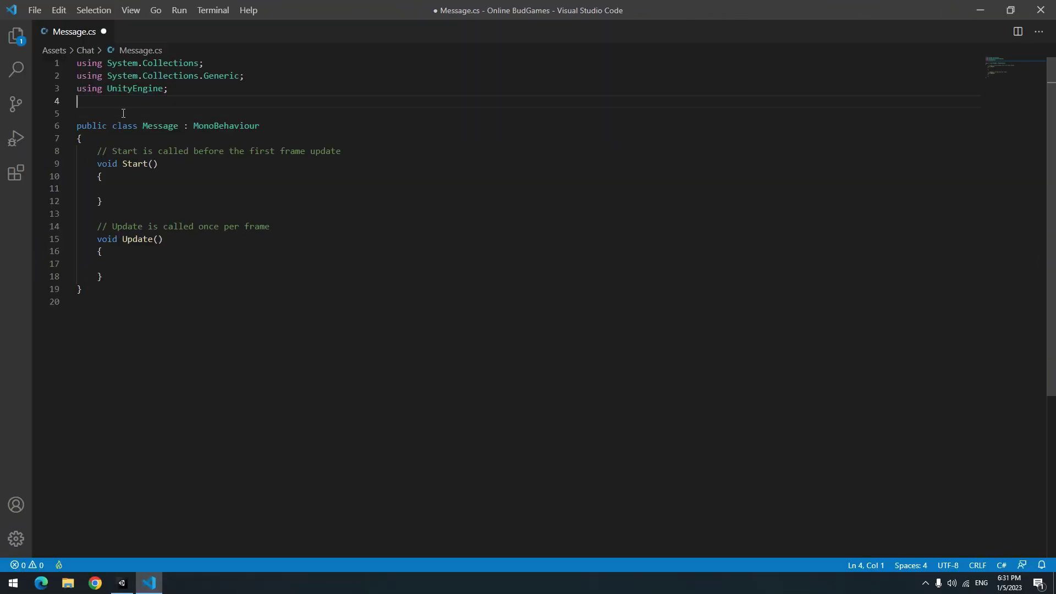
key("Tab")
left_click(188, 137)
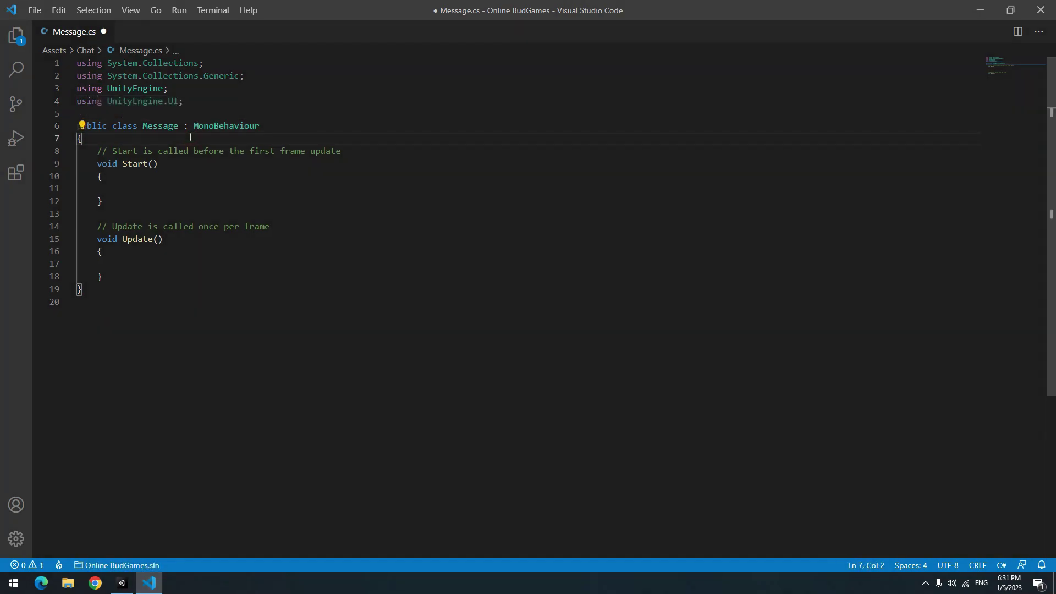
key("Return")
key("Return")
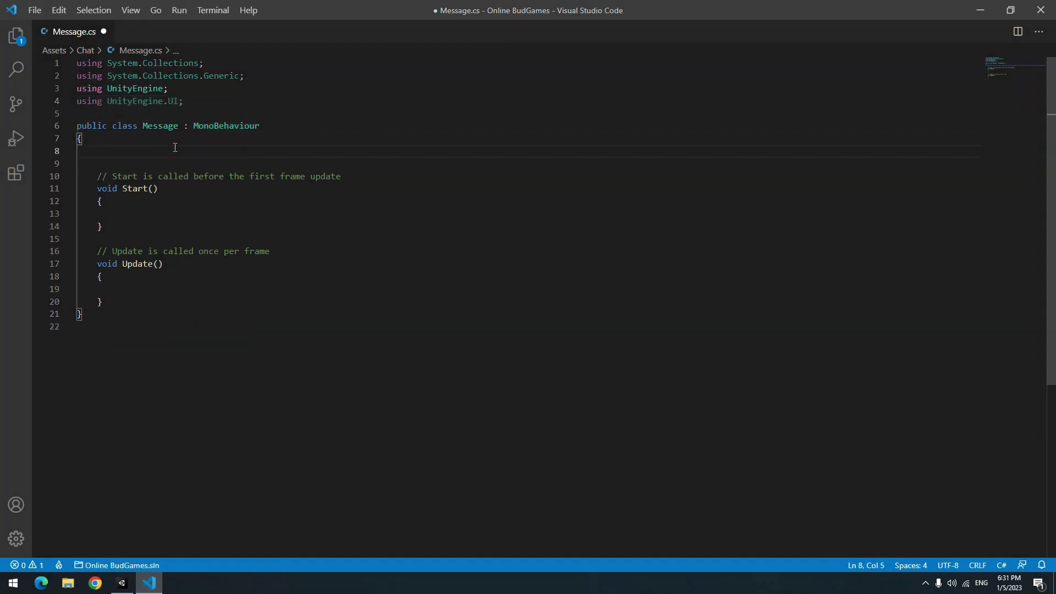
type("public Text MyMessage;")
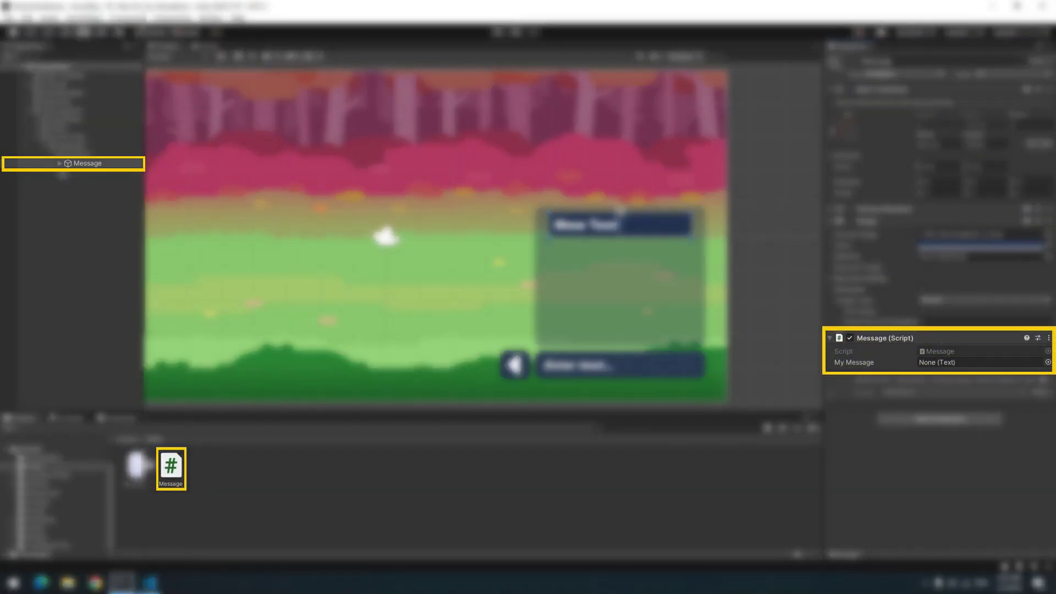
- Assign Message's Text child to My Message, save Message as a prefab in Assets/Chat and delete it from the scene
left_click(61, 163)
left_click_drag(88, 171, 957, 364)
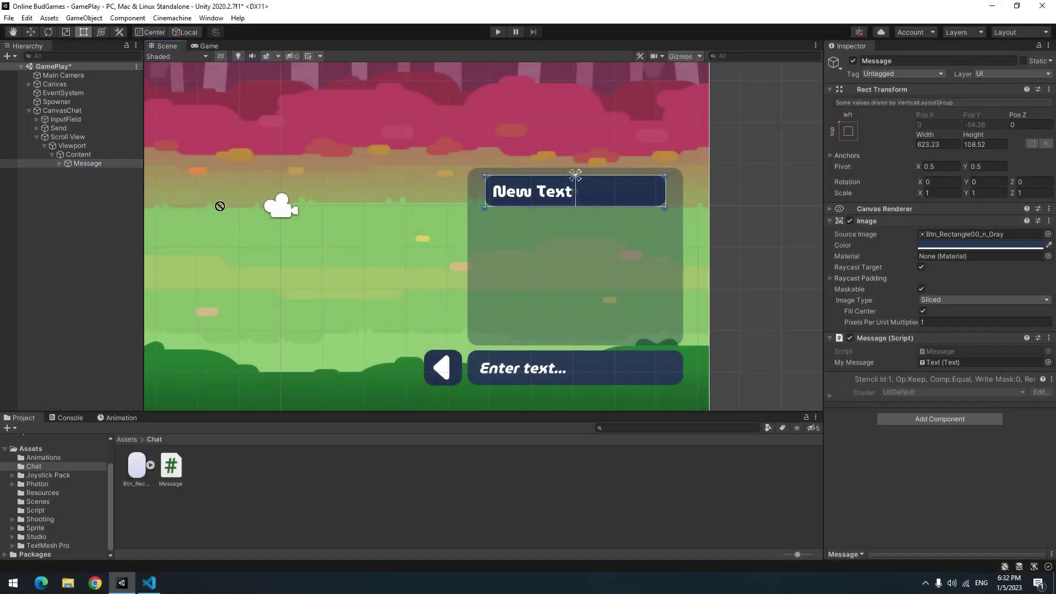
left_click_drag(376, 431, 339, 477)
left_click(93, 231)
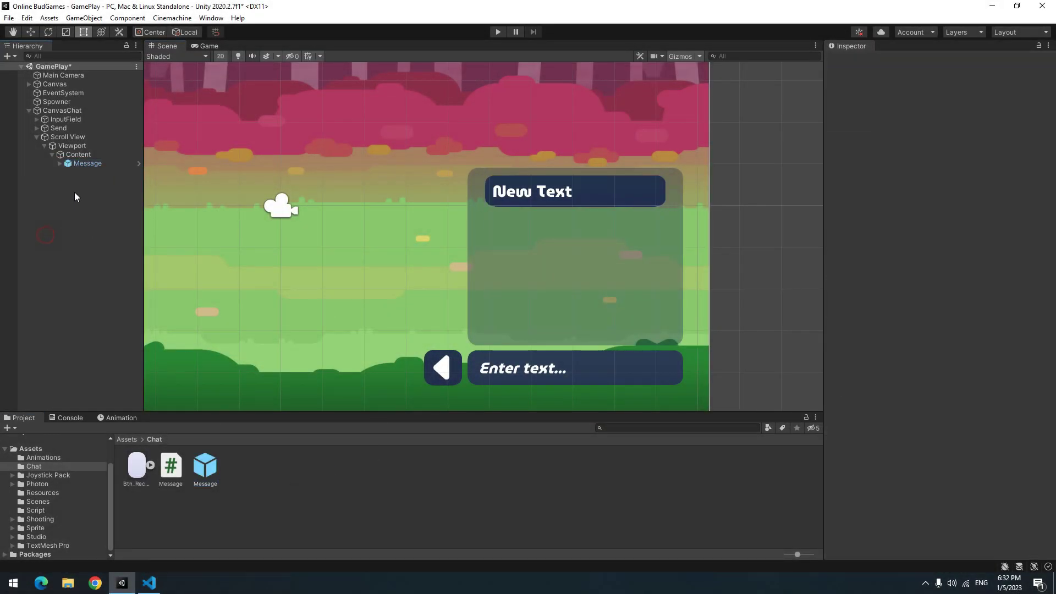
left_click(83, 162)
key("Delete")
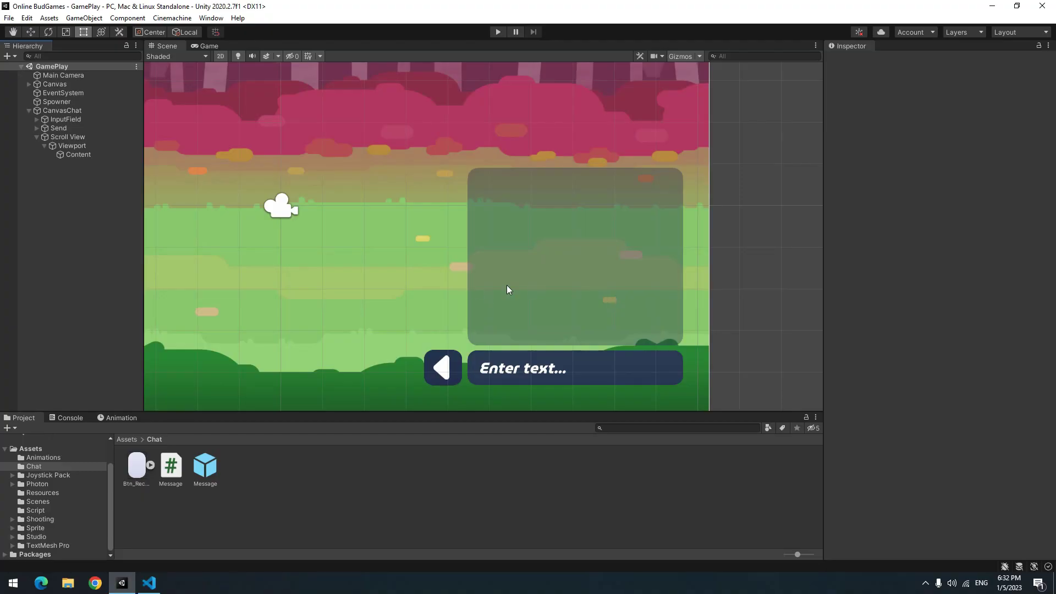
- Create a new C# script named Chat in the Chat folder and attach it to CanvasChat
right_click(430, 506)
mouse_move(462, 215)
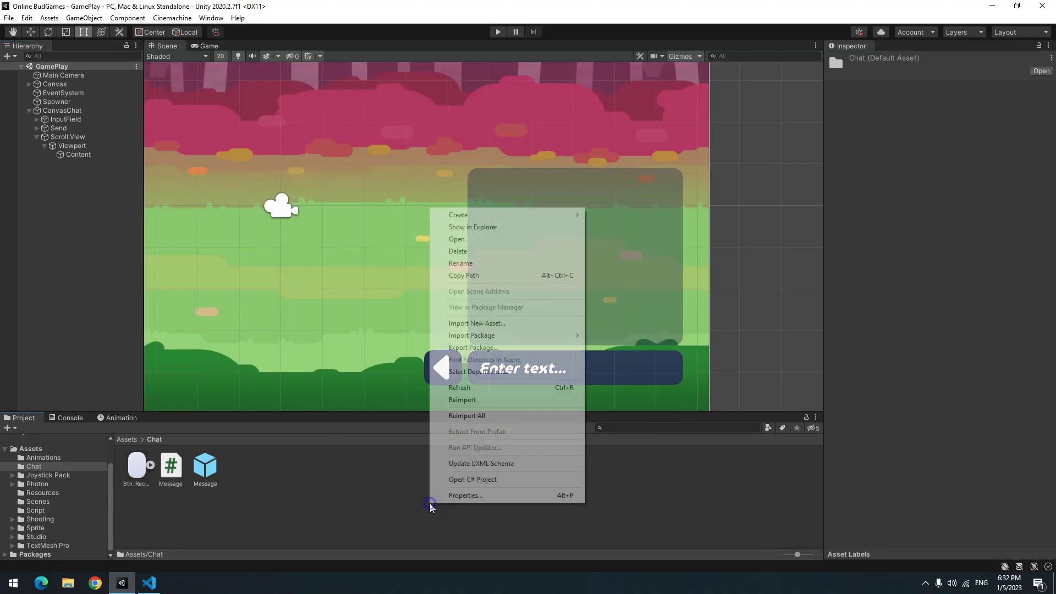
left_click(660, 152)
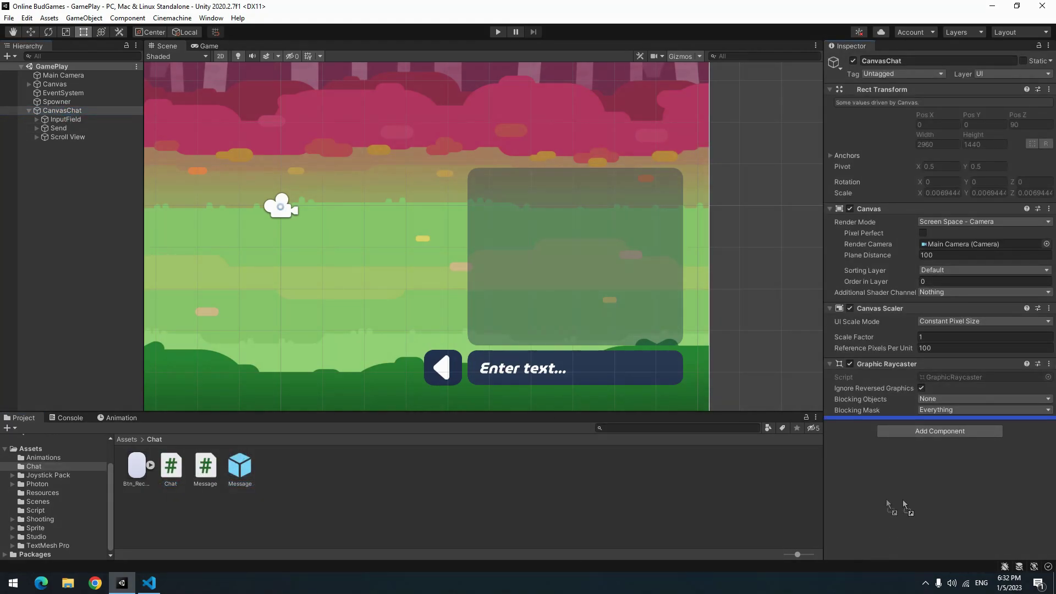
left_click_drag(183, 473, 884, 437)
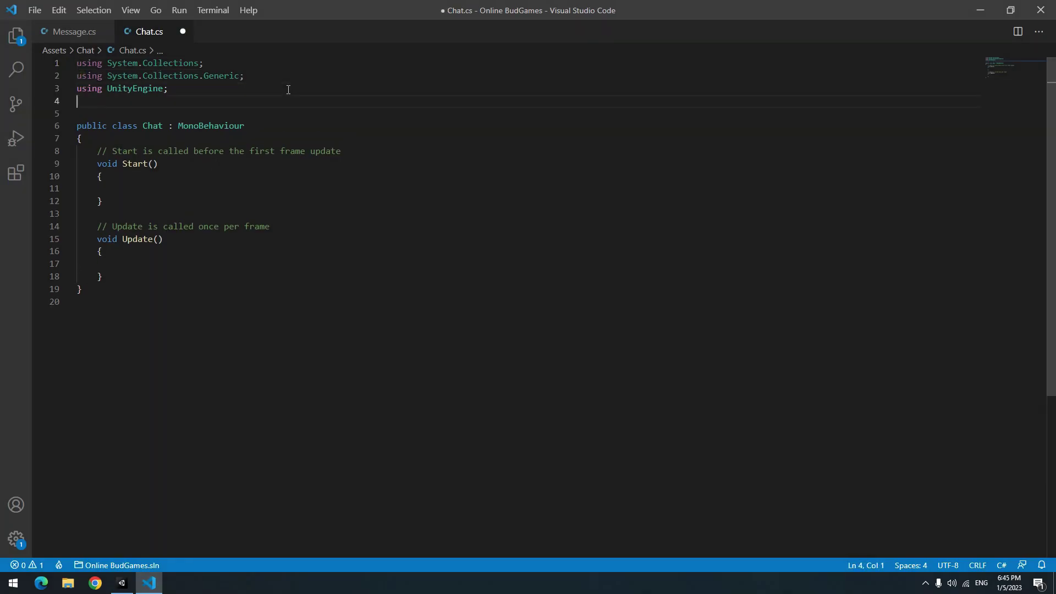
type("using Photon.Pun;")
- Add using UnityEngine.UI and declare public InputField inputField and GameObject Message fields in Chat.cs
key("Return")
type("usi")
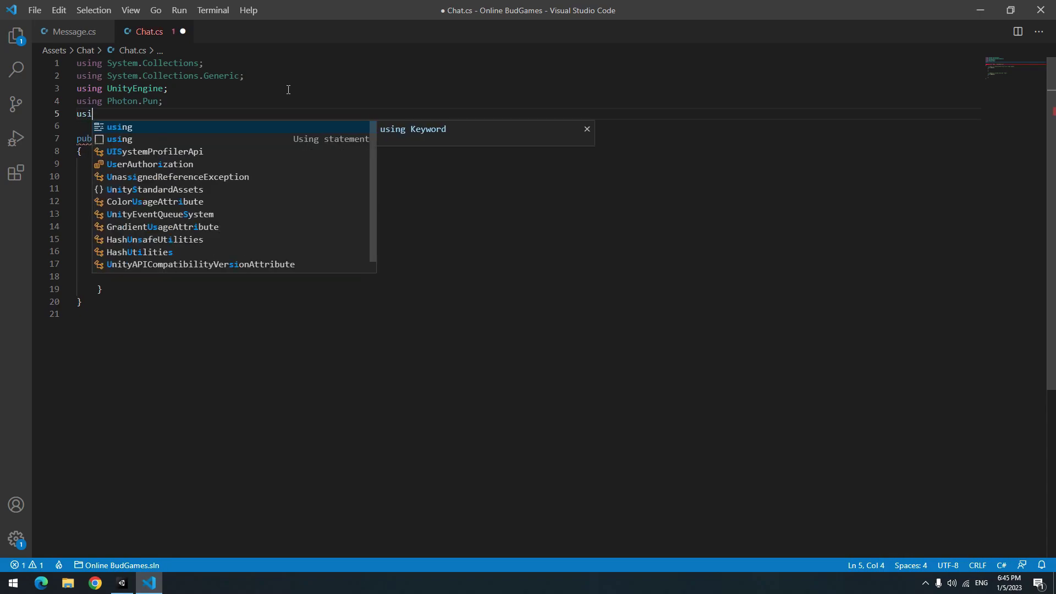
type("ng UnityEngine.UI;")
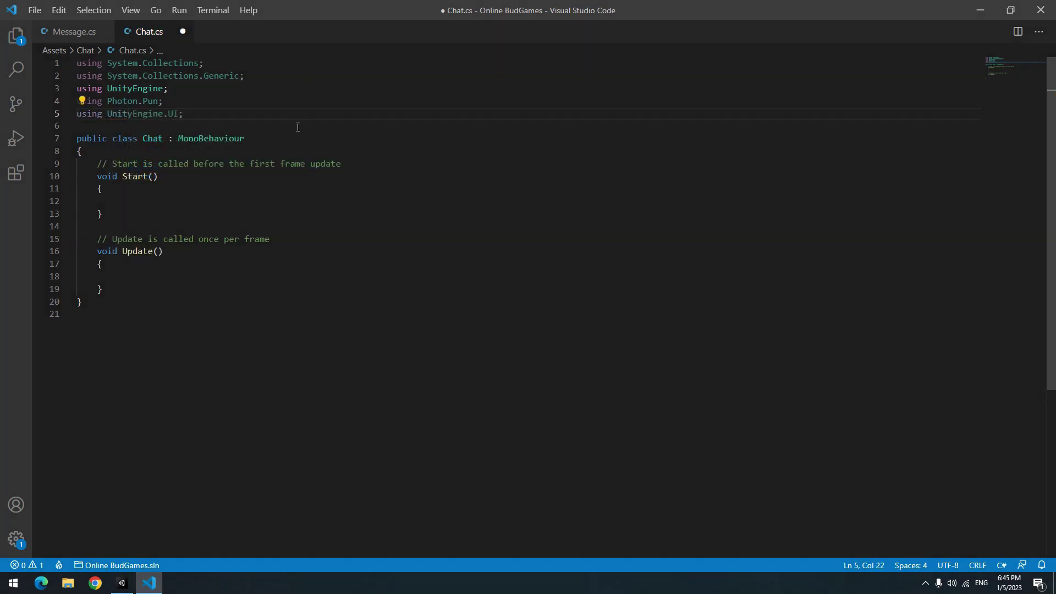
key("Return")
type("public InputField inputField;")
key("Return")
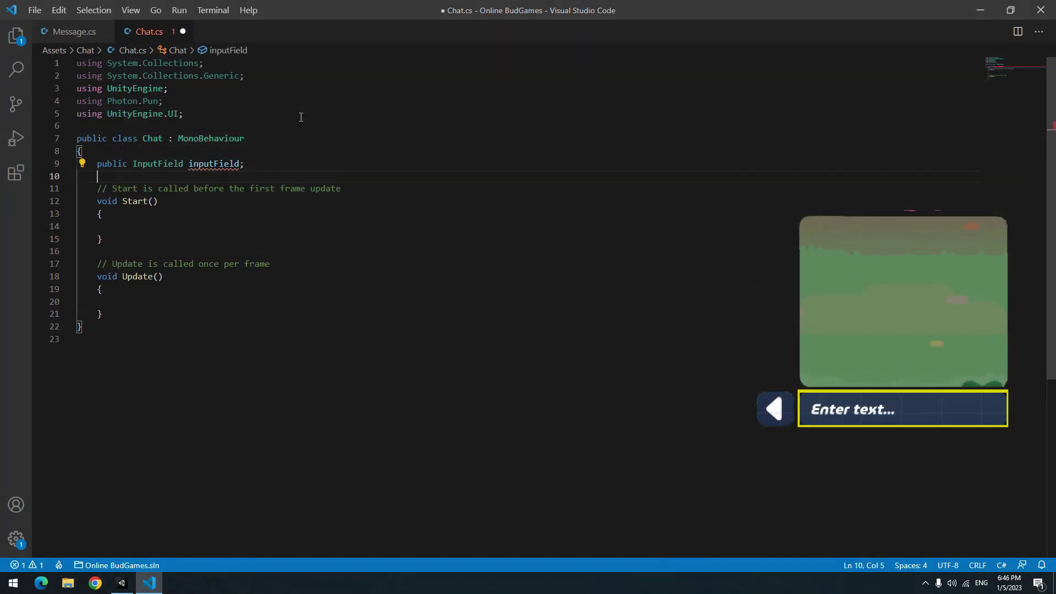
type("public ")
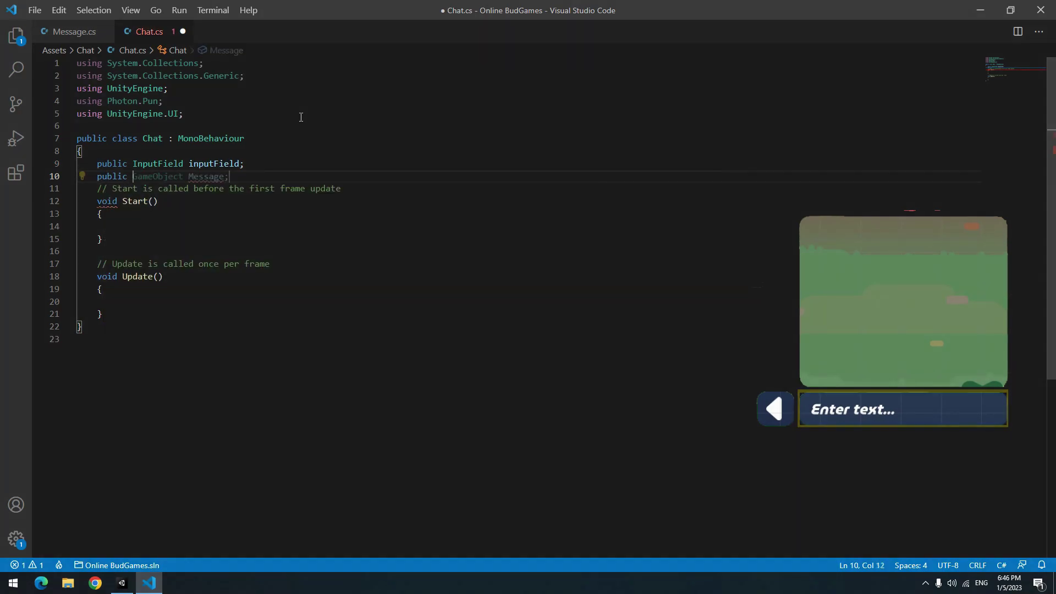
type("GameObject Message;")
key("Return")
- Replace the Start and Update methods with an empty public void SendMessage()
left_click_drag(104, 327, 100, 207)
key("BackSpace")
key("BackSpace")
type("pu")
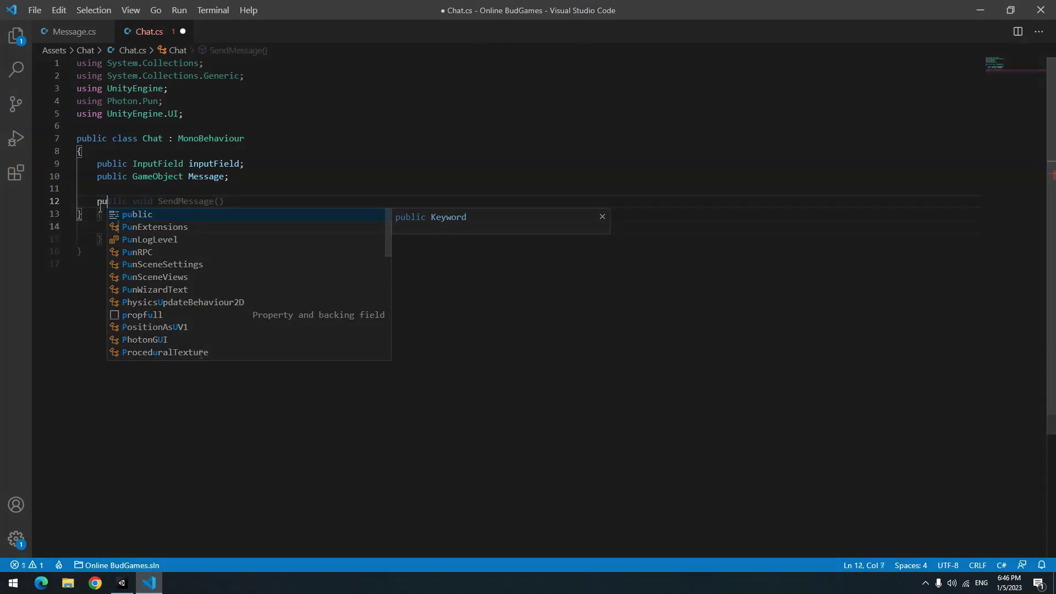
type("blic void SendMessage()")
key("Return")
type("{")
key("Return")
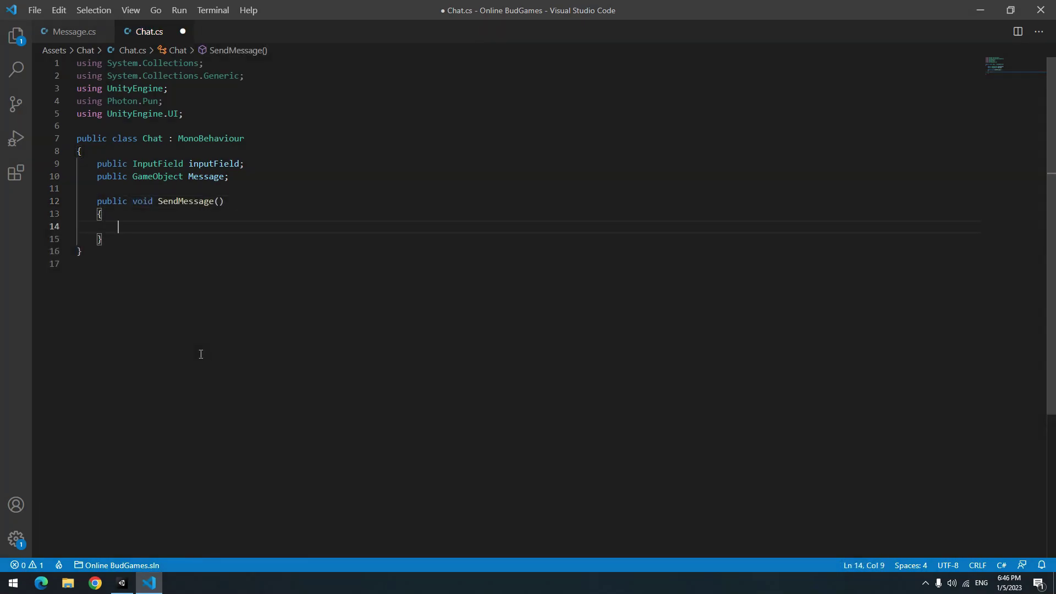
type("ge")
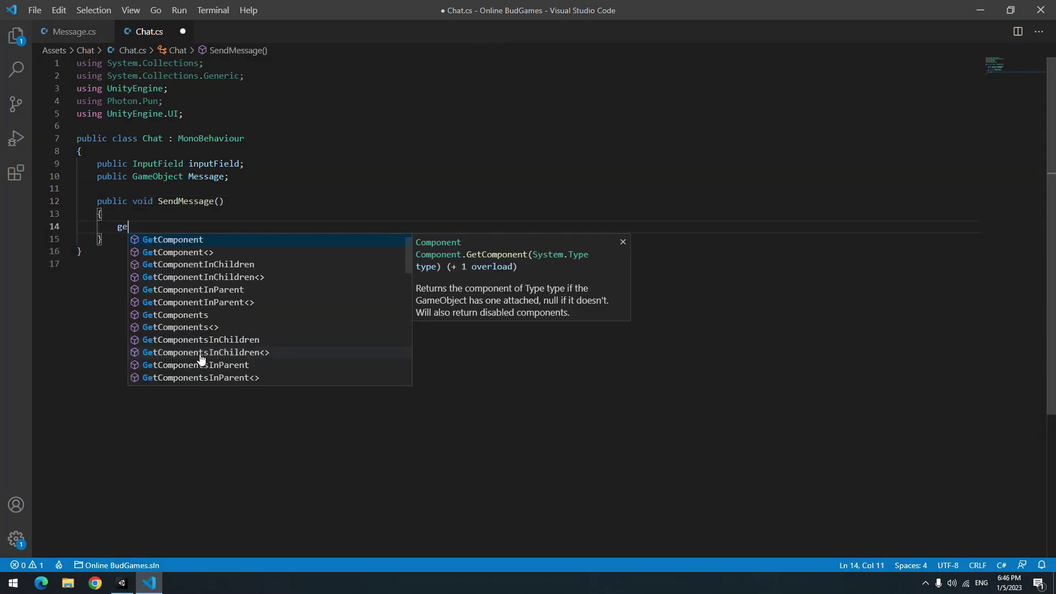
type("tComponent<PhotonView>().RPC(")
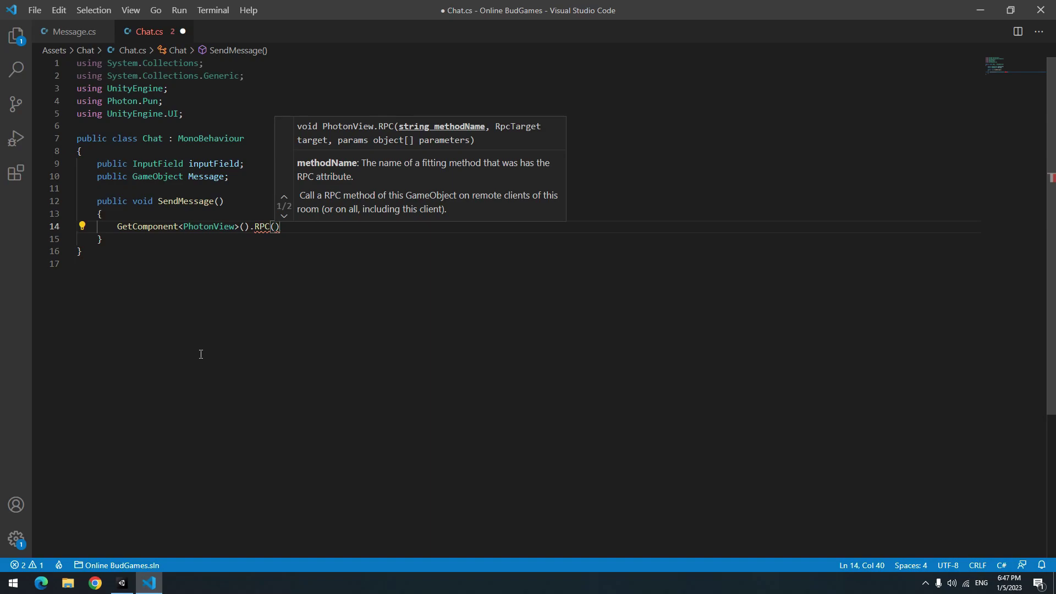
- Have SendMessage RPC "GetMessage" to RpcTarget.All with inputField.text, and add a [PunRPC] GetMessage(string ReceiveMessage) method
left_click(154, 240)
key("Return")
key("Return")
key("Return")
type("[PunRPC]")
key("Return")
type("\"\"")
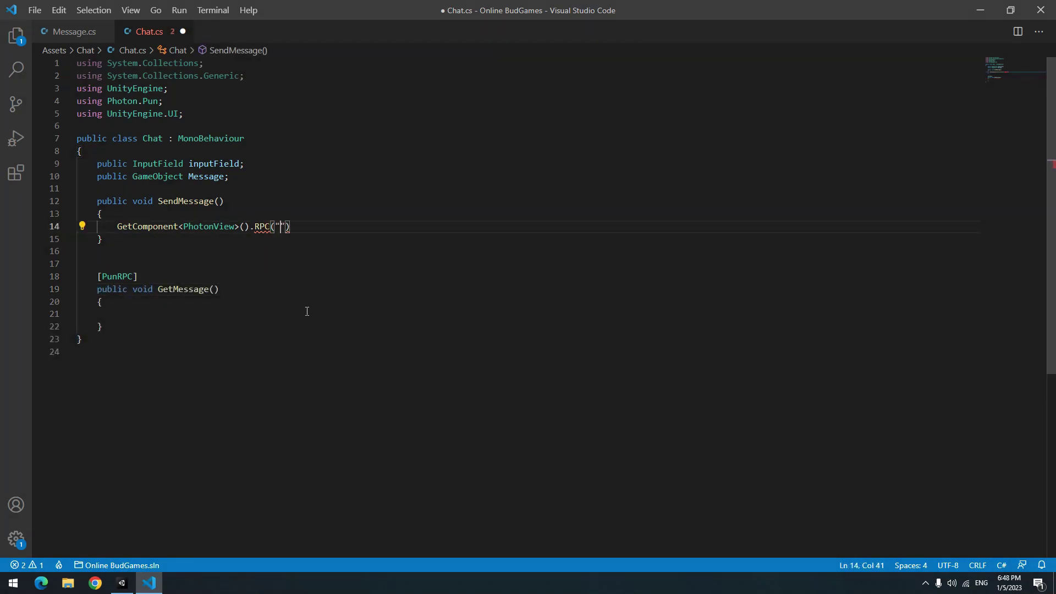
double_click(179, 291)
left_click(281, 226)
type(",")
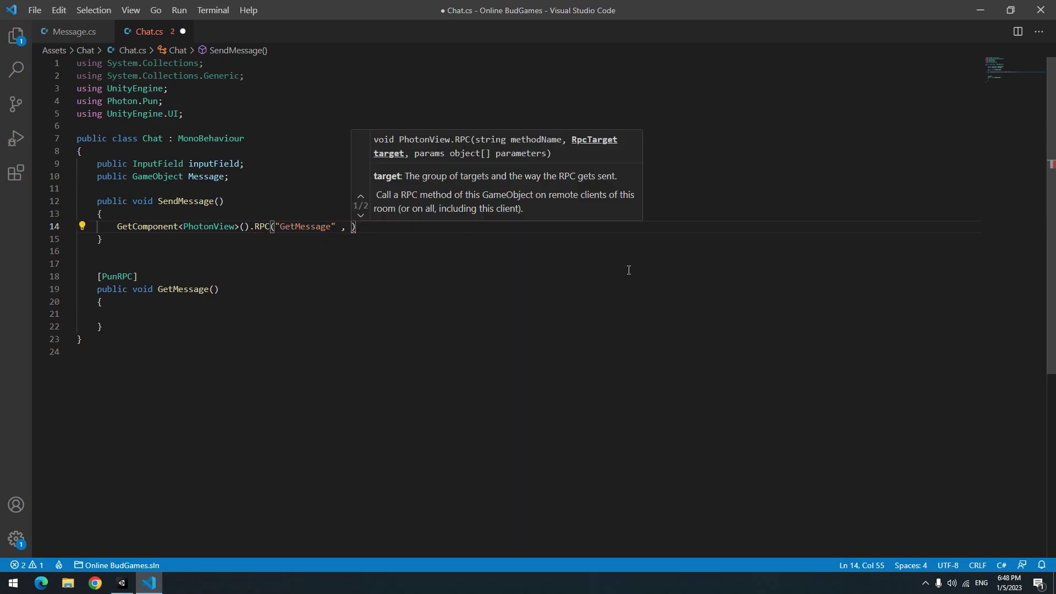
type("RpcTarget.All ")
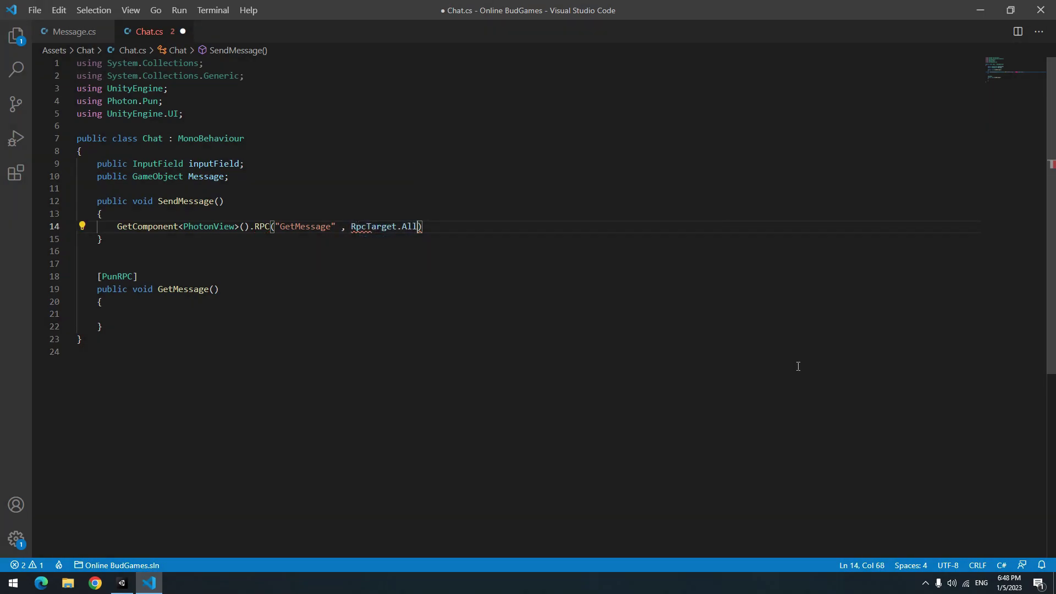
type(", inputField.text")
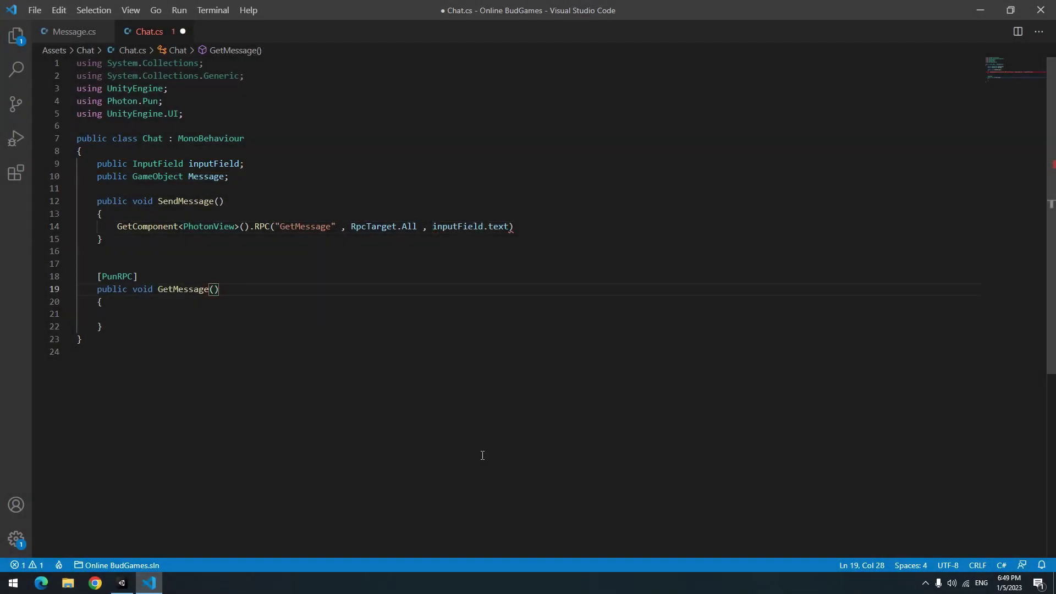
type("string ReceiveMessage")
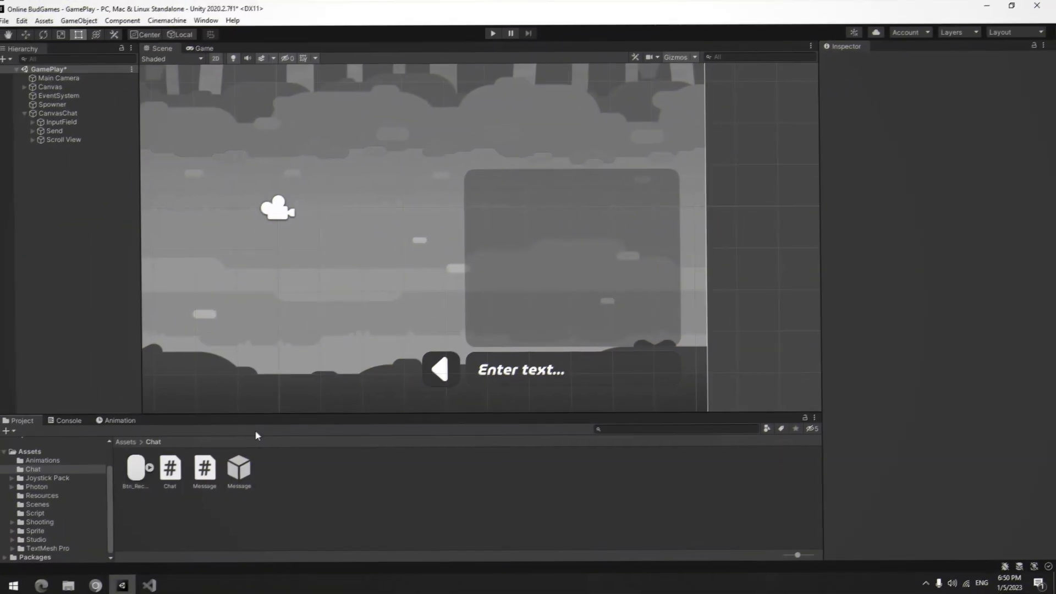
- Select the Content object in Unity's Hierarchy and drag it into the Chat script's Content field
left_click(67, 156)
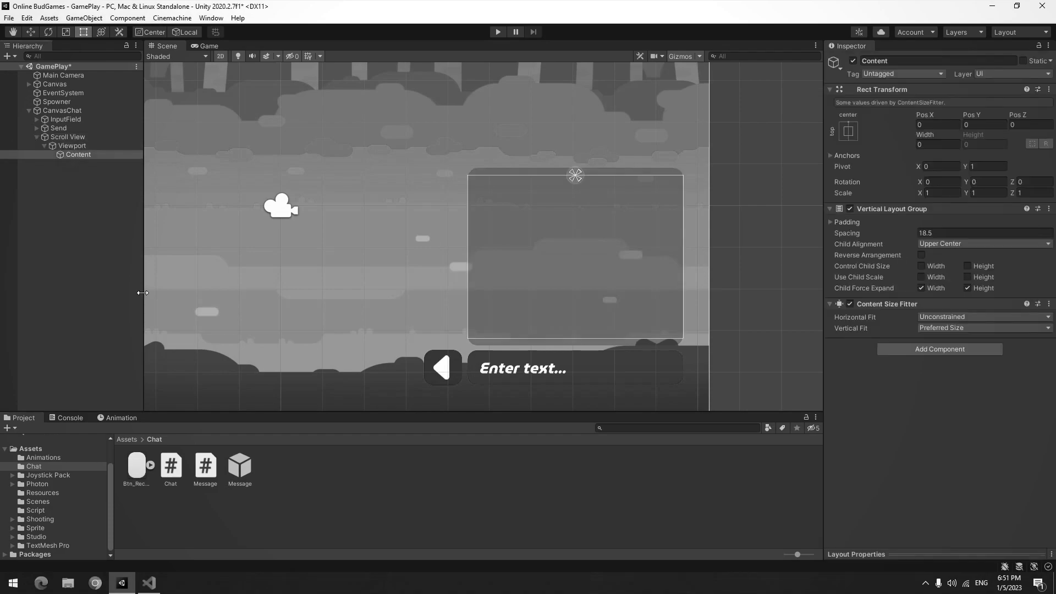
left_click_drag(249, 476, 775, 487)
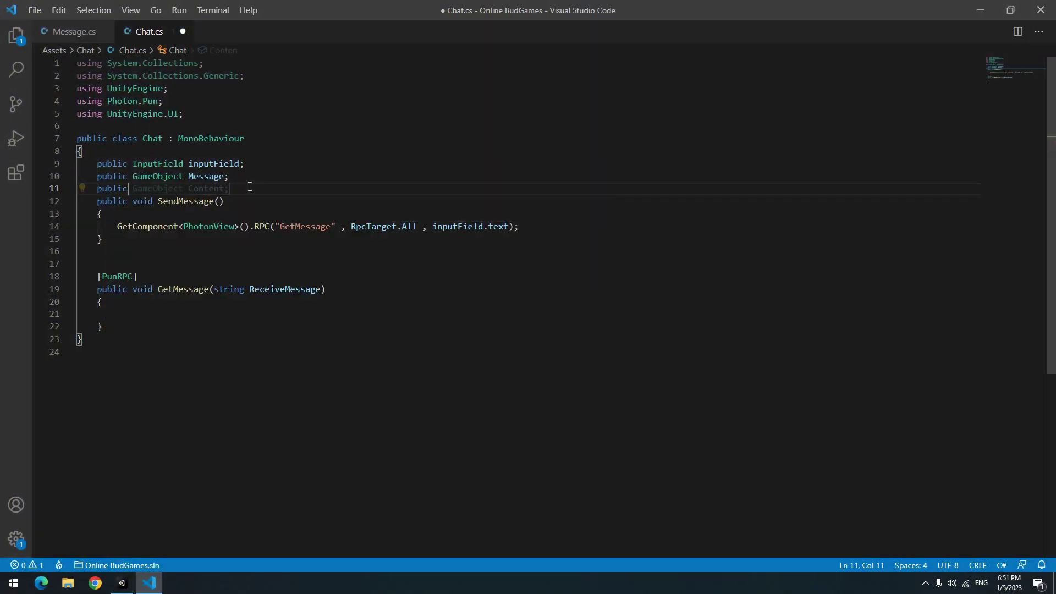
- In GetMessage, instantiate the Message prefab under Content and set its MyMessage text to ReceiveMessage
key("Return")
left_click(242, 328)
type("ins")
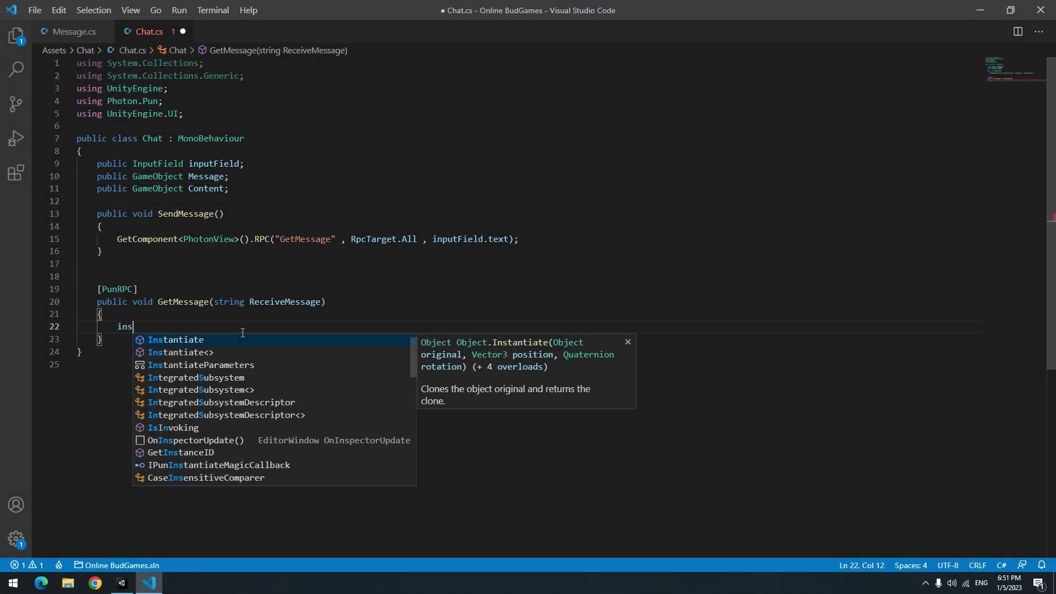
key("Tab")
type("(message , ve")
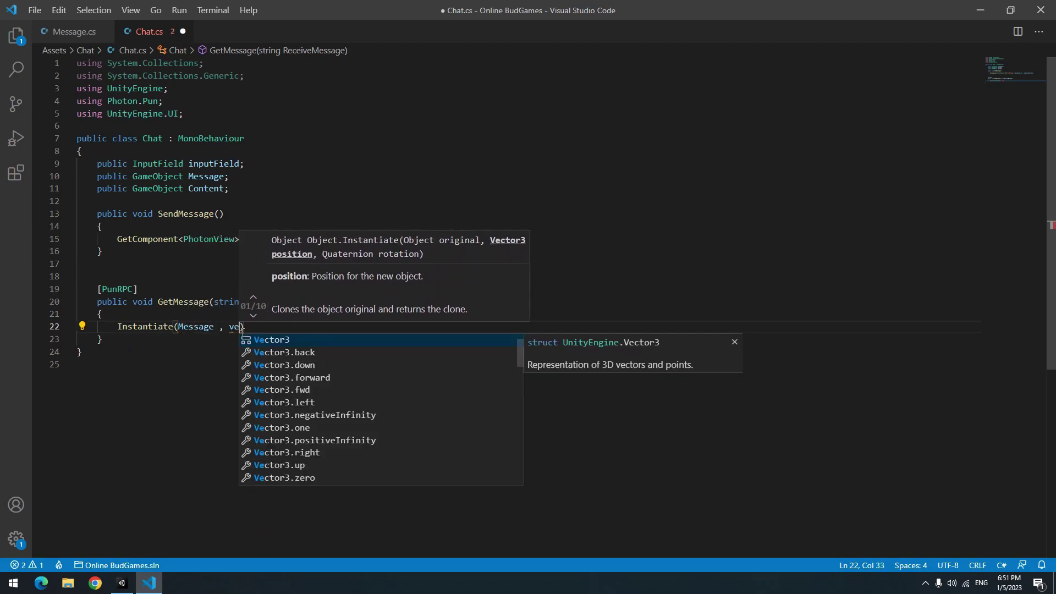
type("ctor3.zero , quaternion.identity , co")
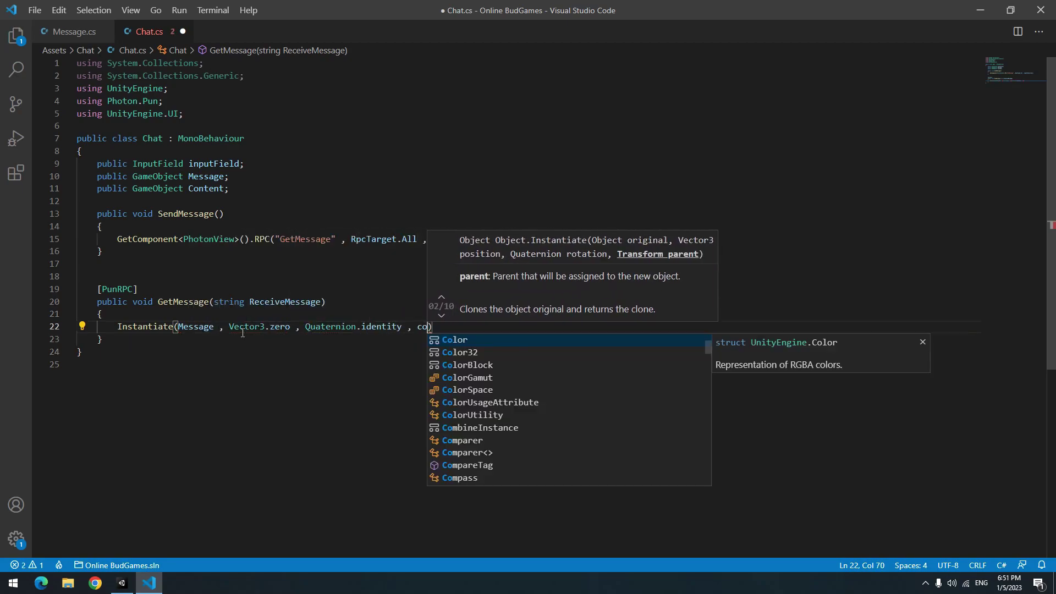
type("ntent.transform);")
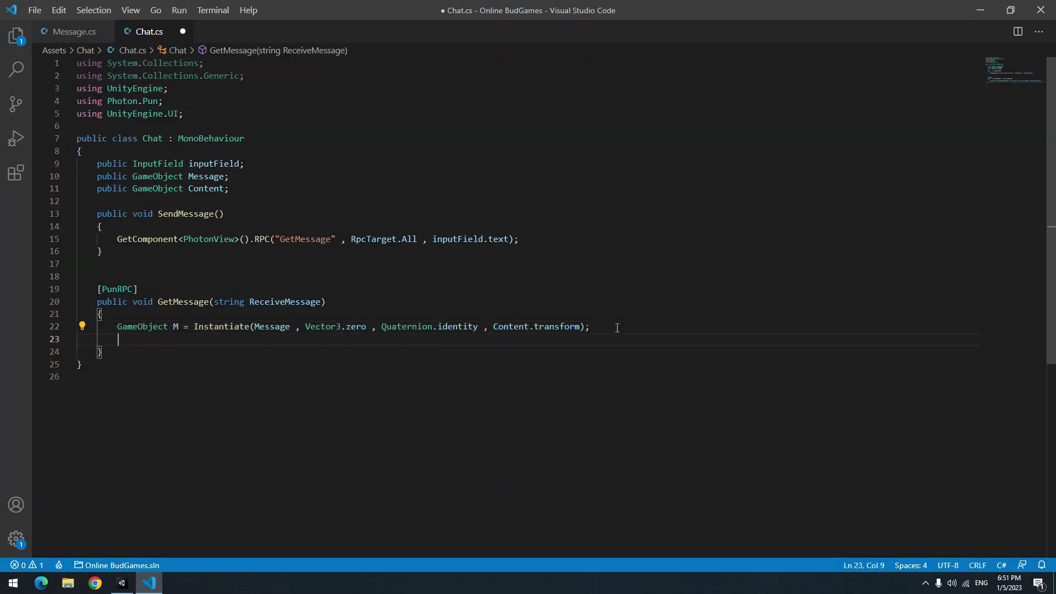
type(".GetComponent<Message>().MyMessage.text =")
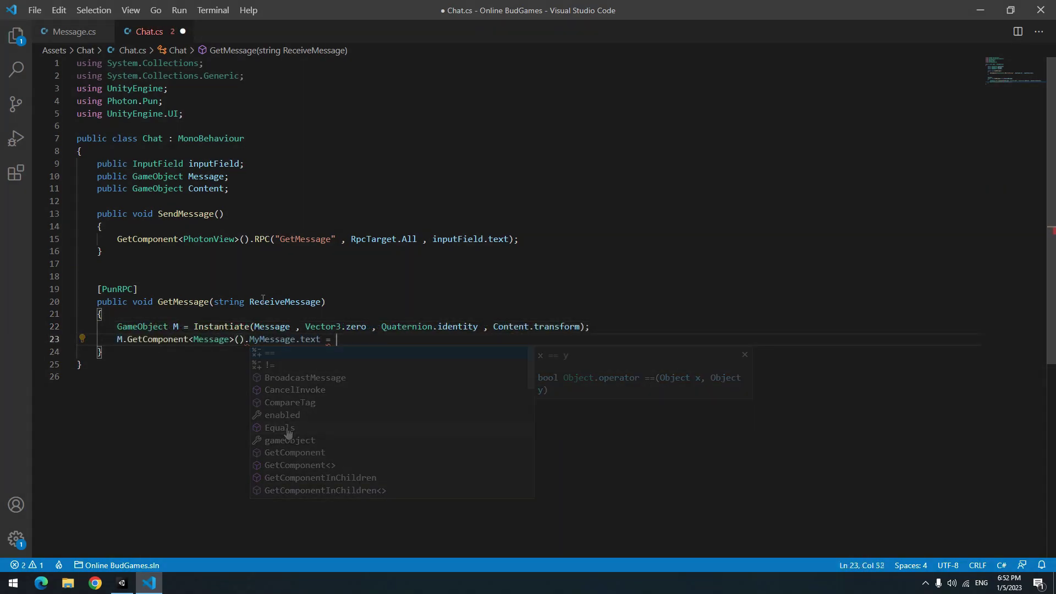
left_click(286, 301)
double_click(285, 301)
left_click(361, 342)
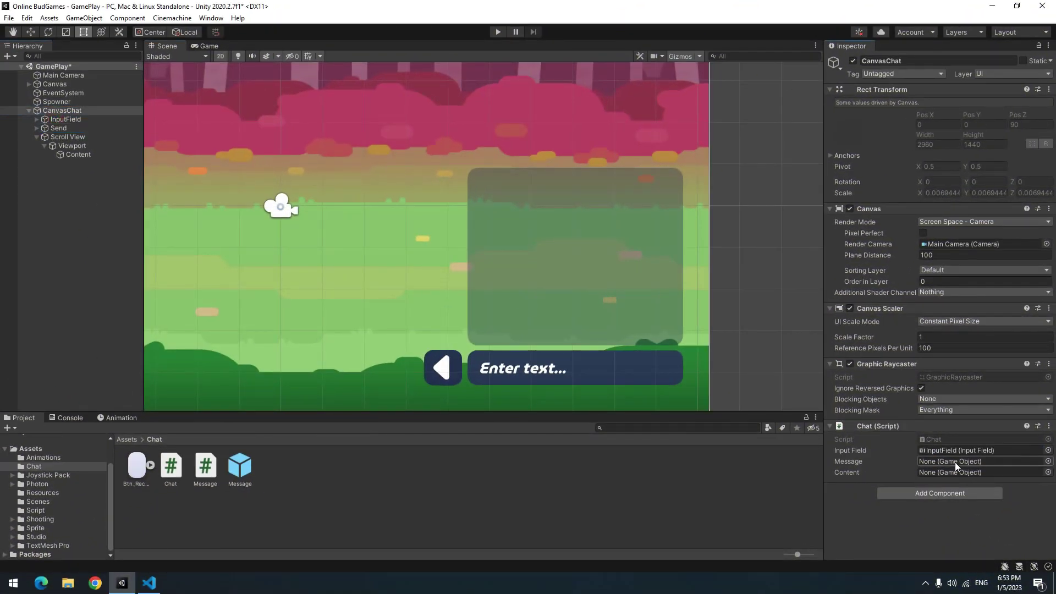
- Assign the Message prefab to CanvasChat's Chat script and add a Photon View component
left_click_drag(241, 473, 949, 462)
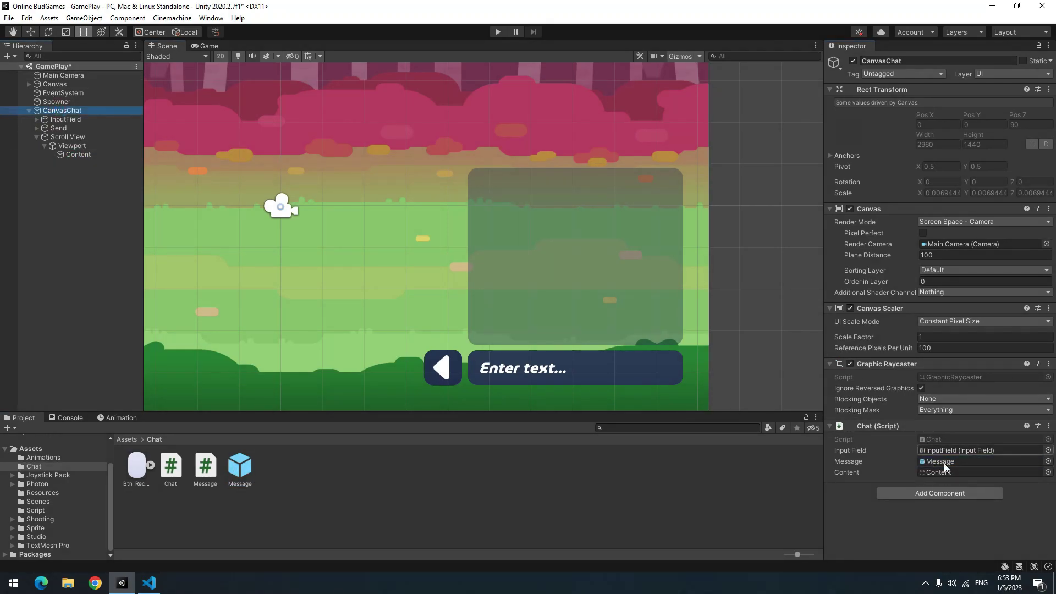
left_click(940, 493)
type("photon")
left_click(944, 532)
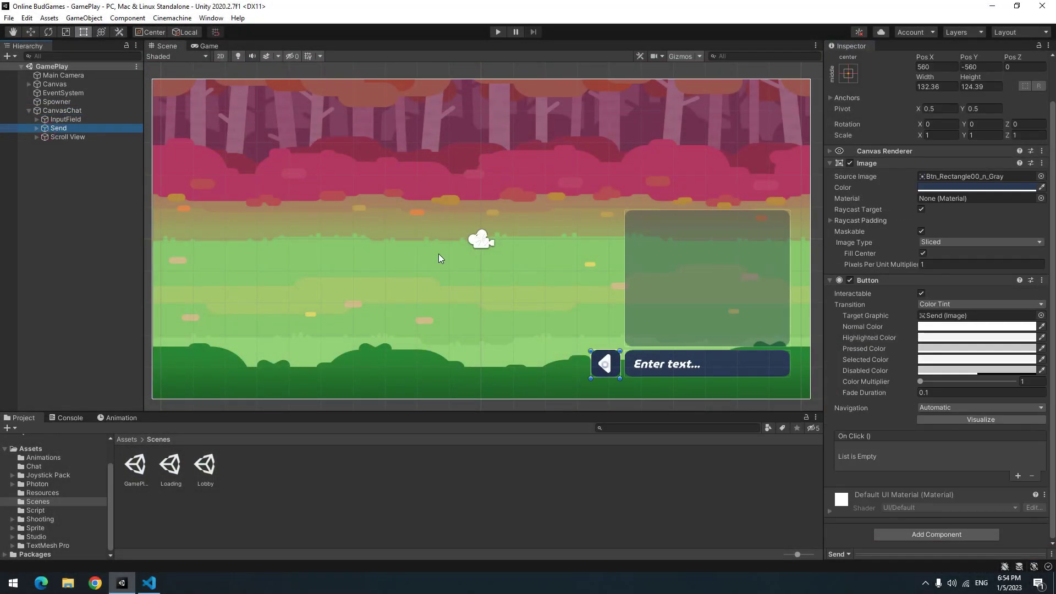
- Add an On Click entry to the Send button calling Chat.SendMessage on CanvasChat
left_click(1016, 477)
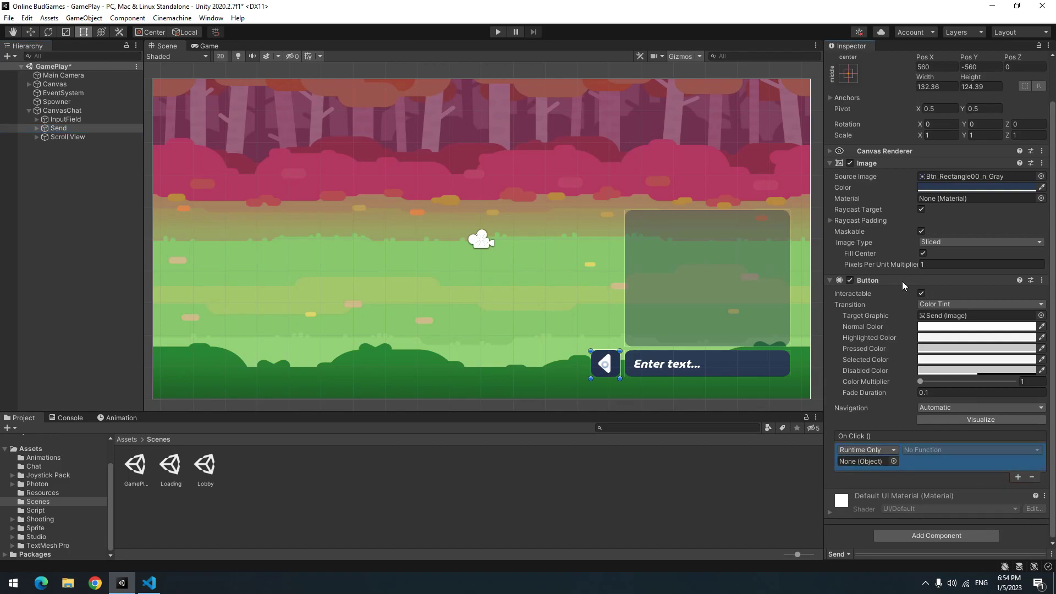
left_click(924, 450)
mouse_move(949, 538)
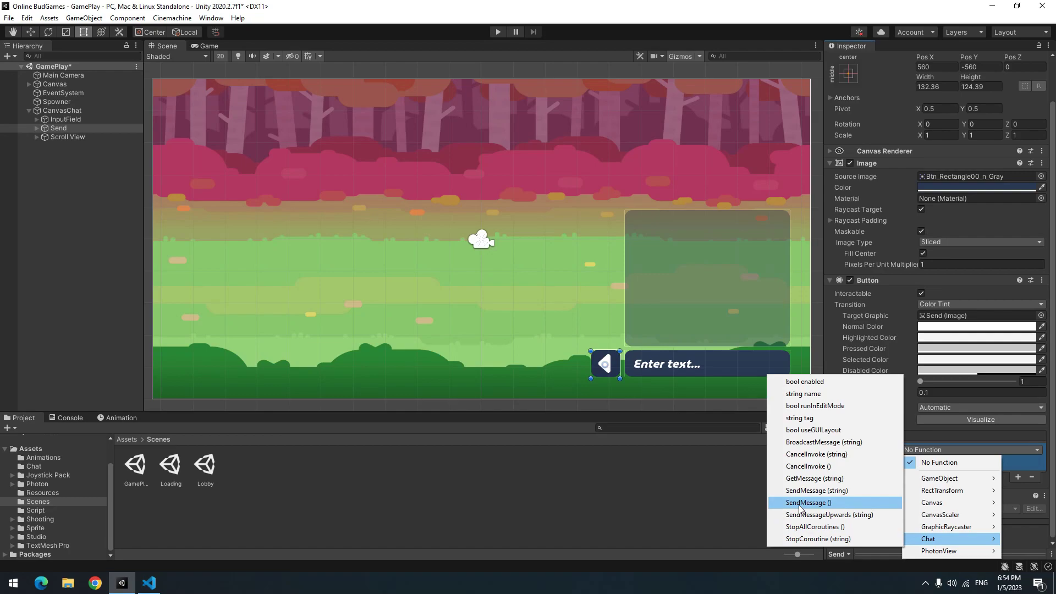
left_click(800, 502)
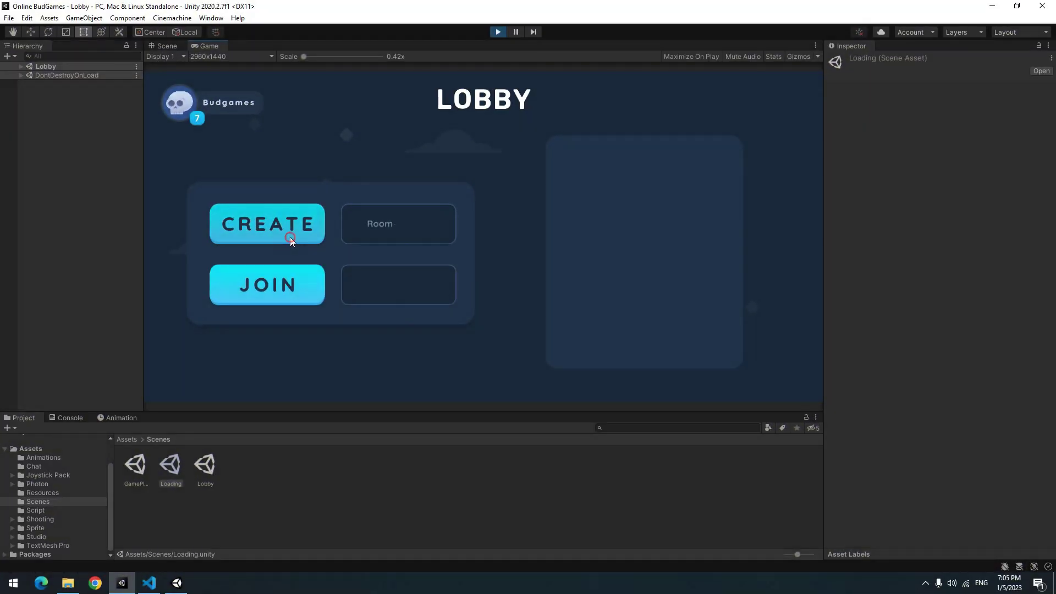
- Join the Room in the built game and send the chat messages Hi and BudGames
left_click(176, 582)
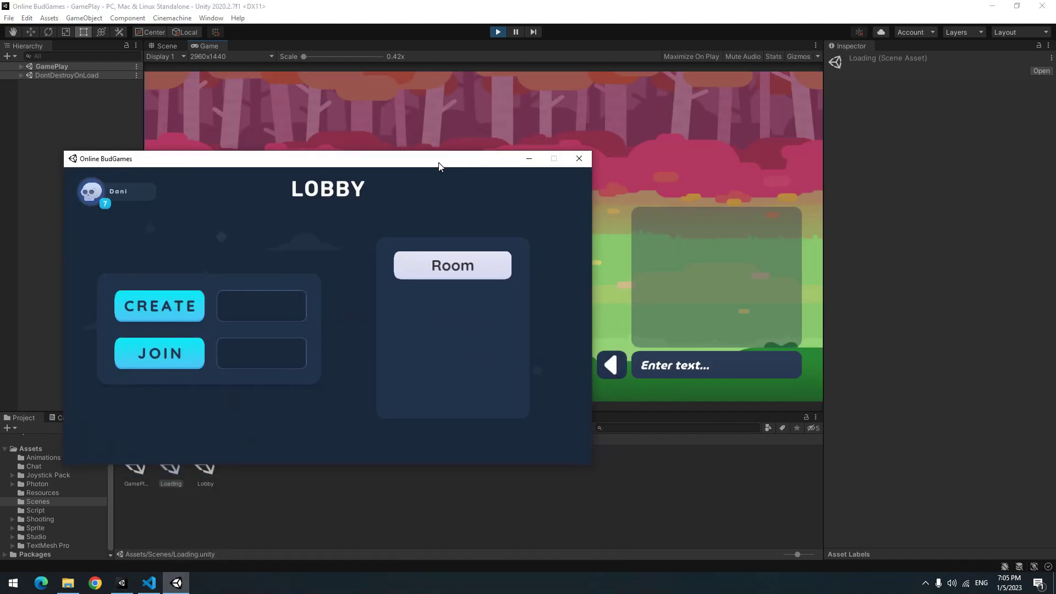
left_click(467, 248)
left_click(485, 396)
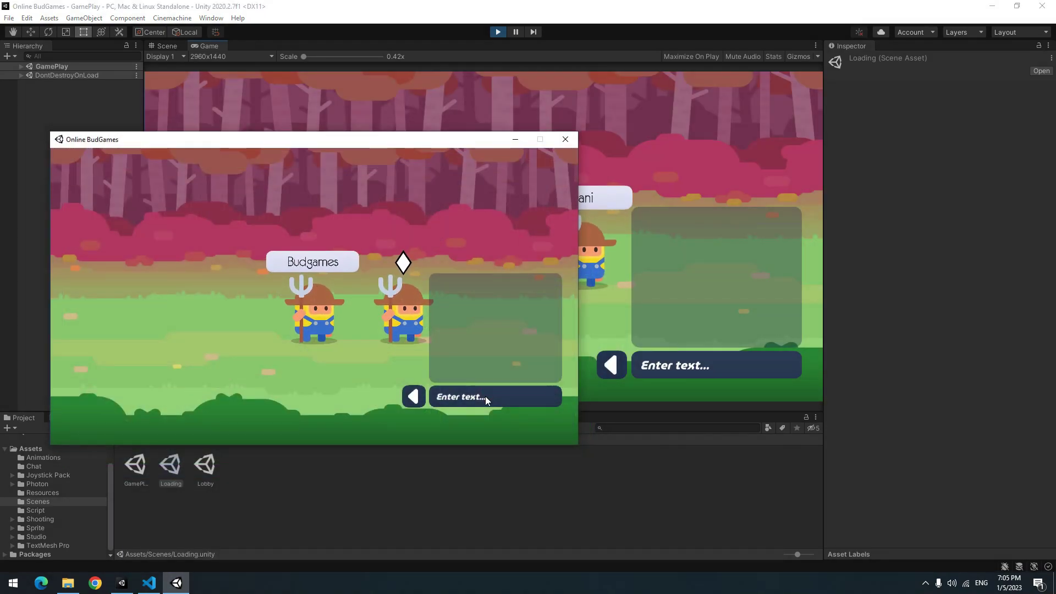
type("Hi")
key("Return")
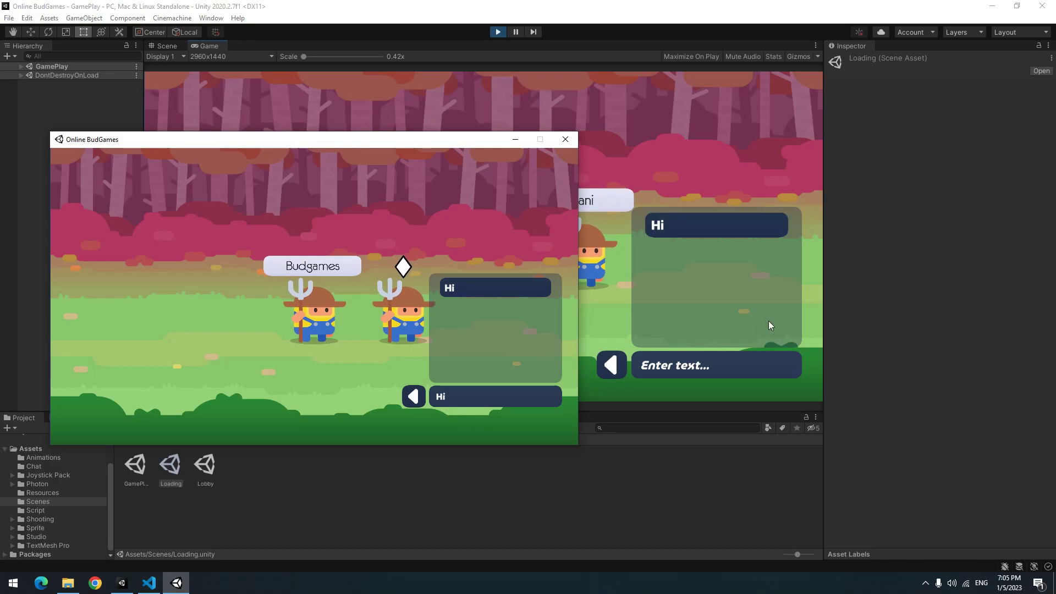
left_click(491, 399)
type("BudGames")
key("Return")
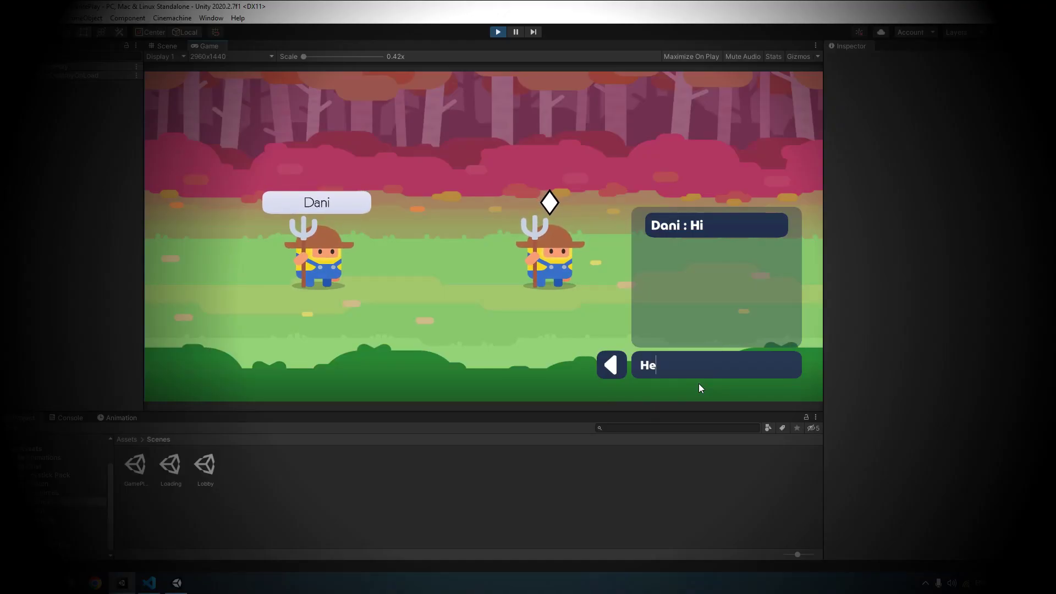
type("llo")
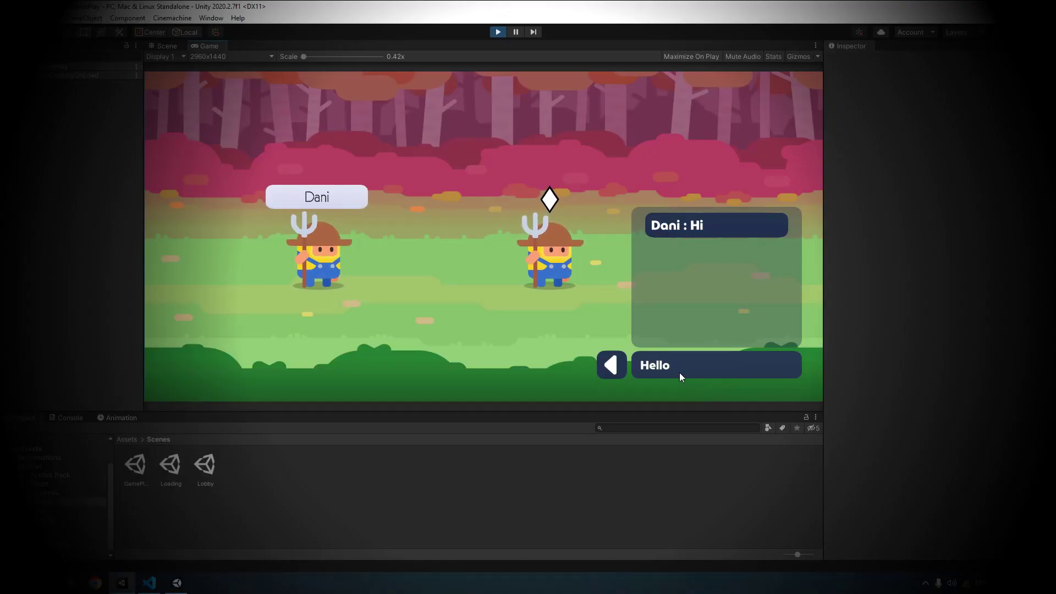
- Send the Hello message in the running game to test sender names and ordering
left_click(618, 368)
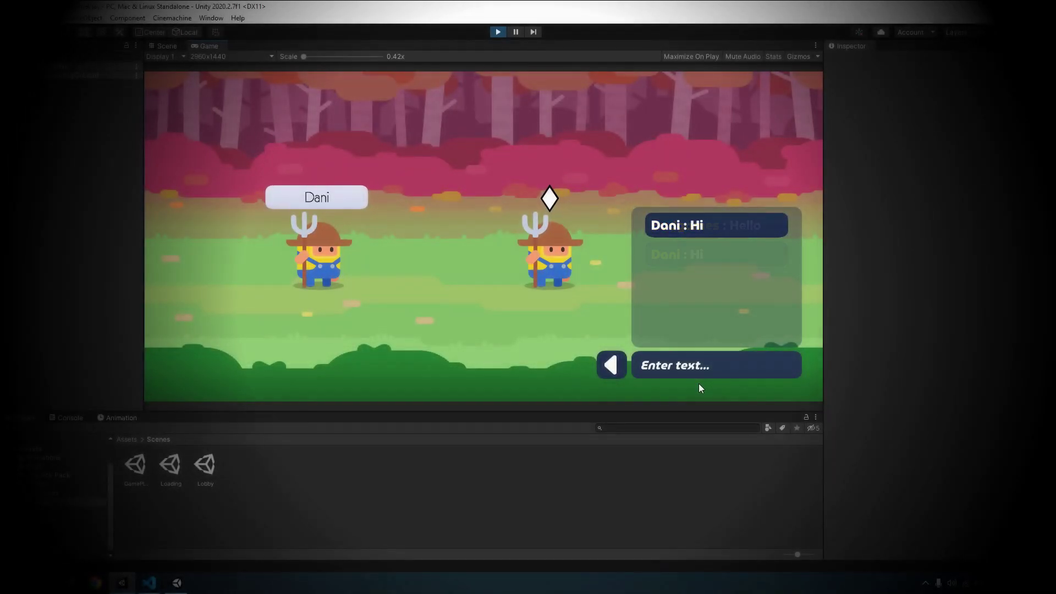
type("Hell")
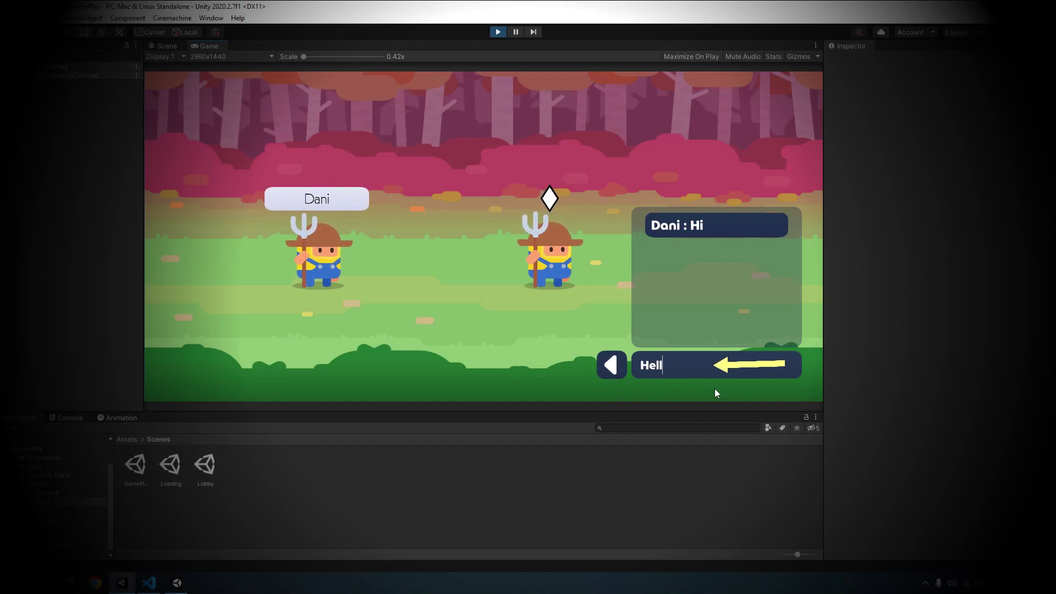
type("o")
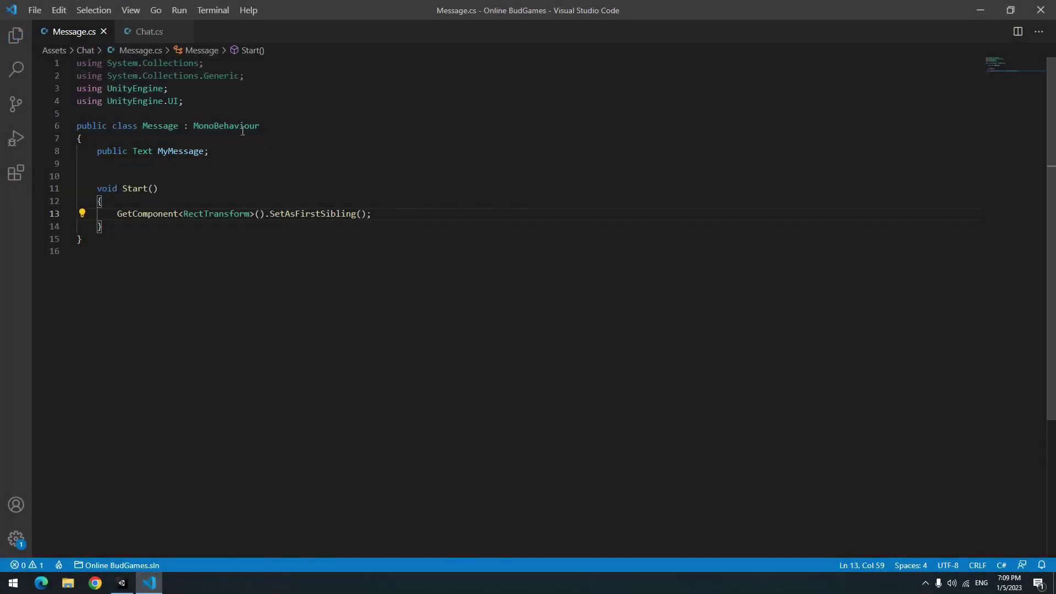
- In Chat.cs, send PhotonNetwork.NickName + " : " + inputField.text and clear inputField.text afterwards
left_click(145, 32)
left_click(430, 240)
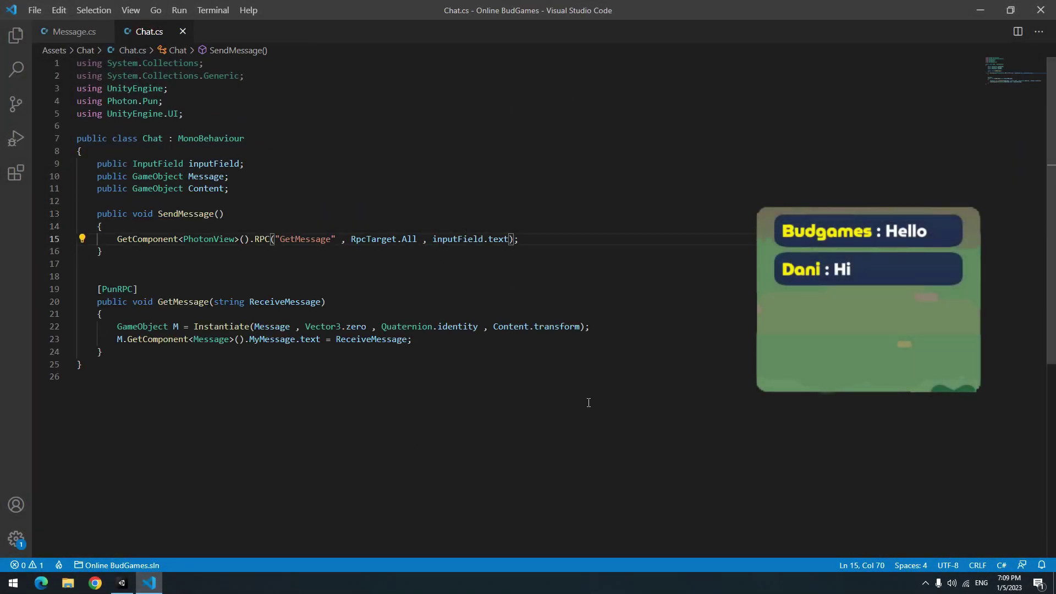
type("photon")
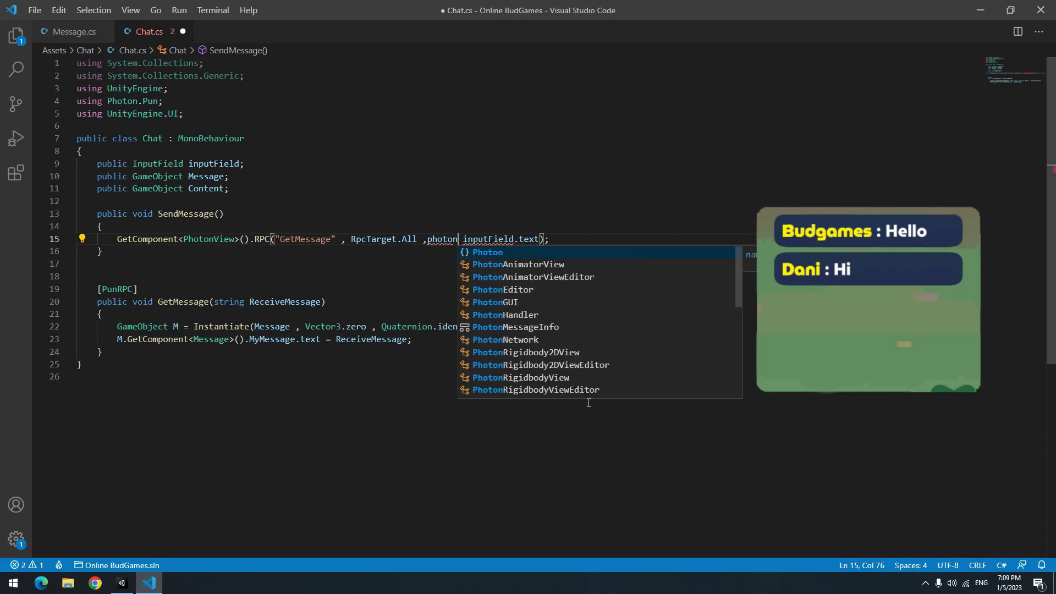
key("Tab")
type(".n i")
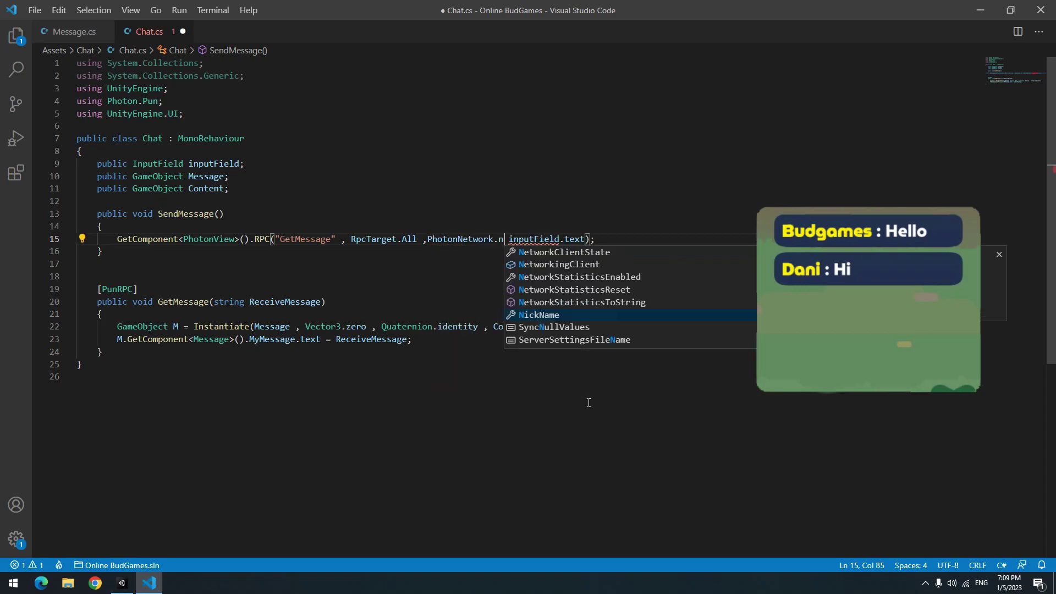
key("Tab")
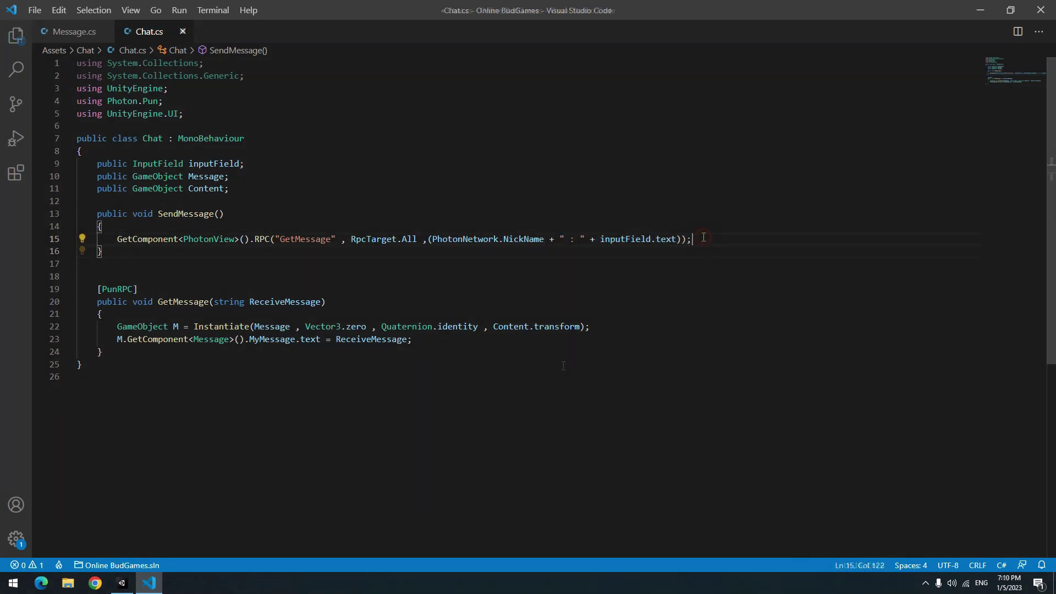
key("Return")
key("Return")
type("inp")
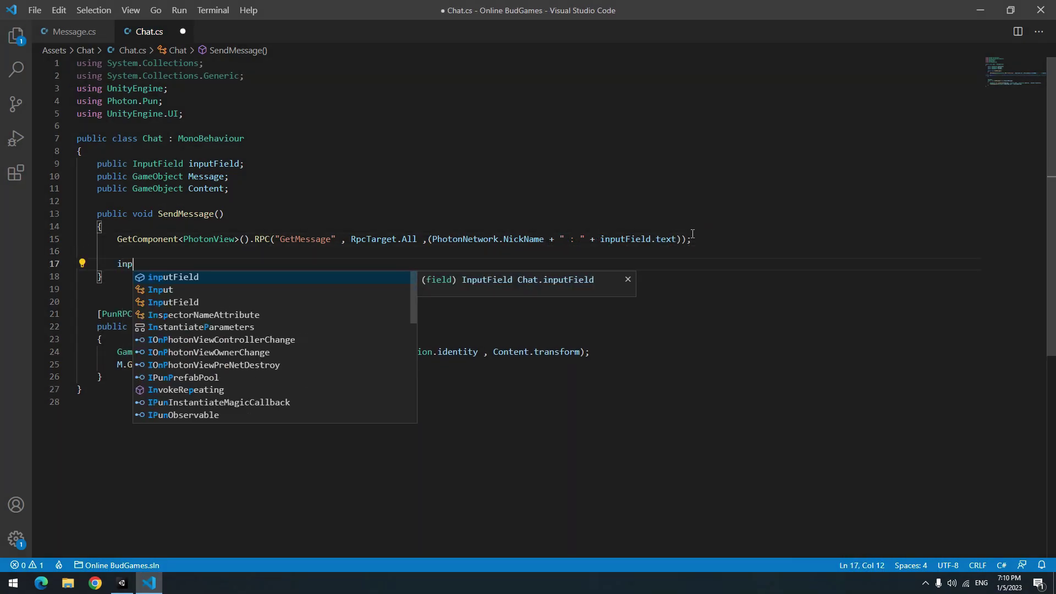
key("Tab")
type(".te")
key("Tab")
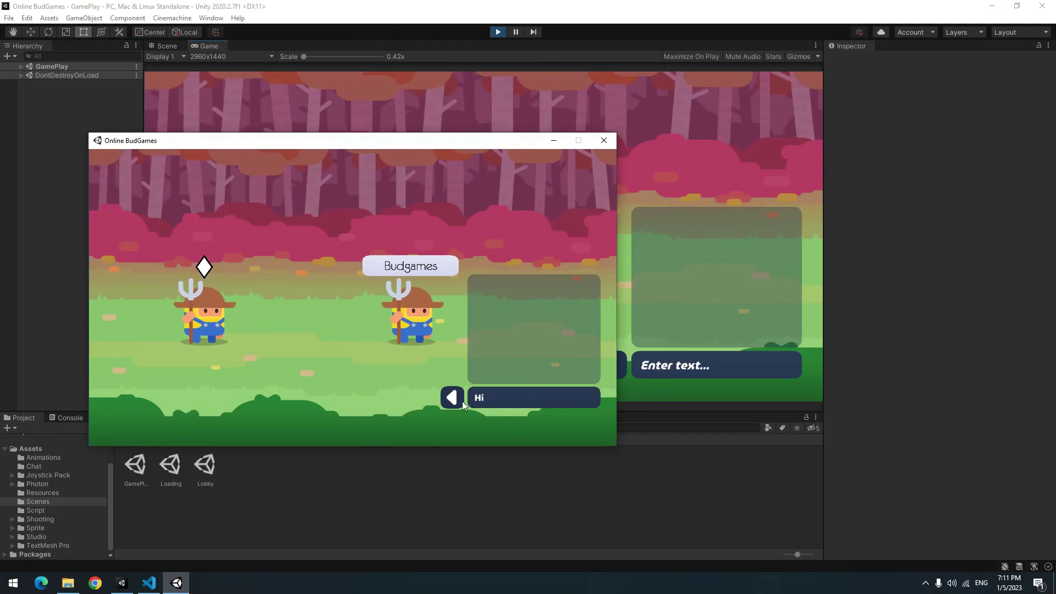
- Send the Hi message from the build window so both clients show Dani : Hi
left_click(458, 402)
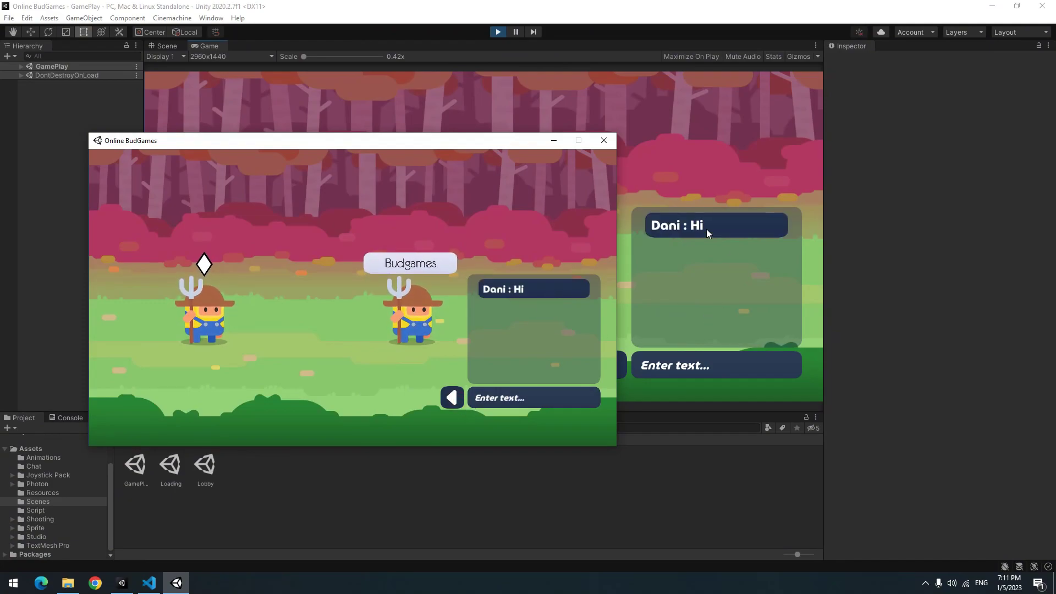
type("He")
type("ll")
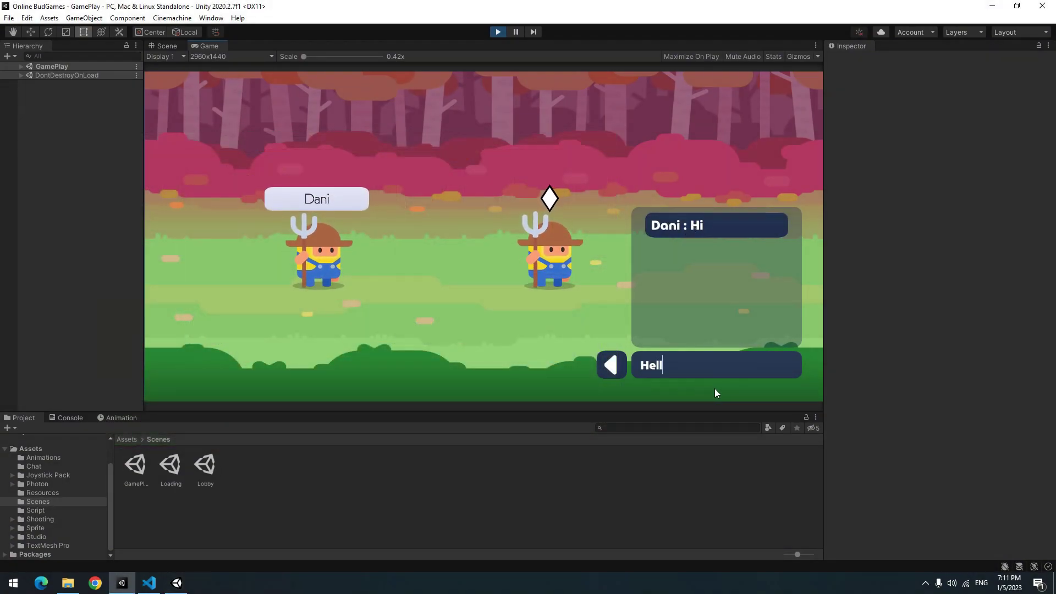
type("o")
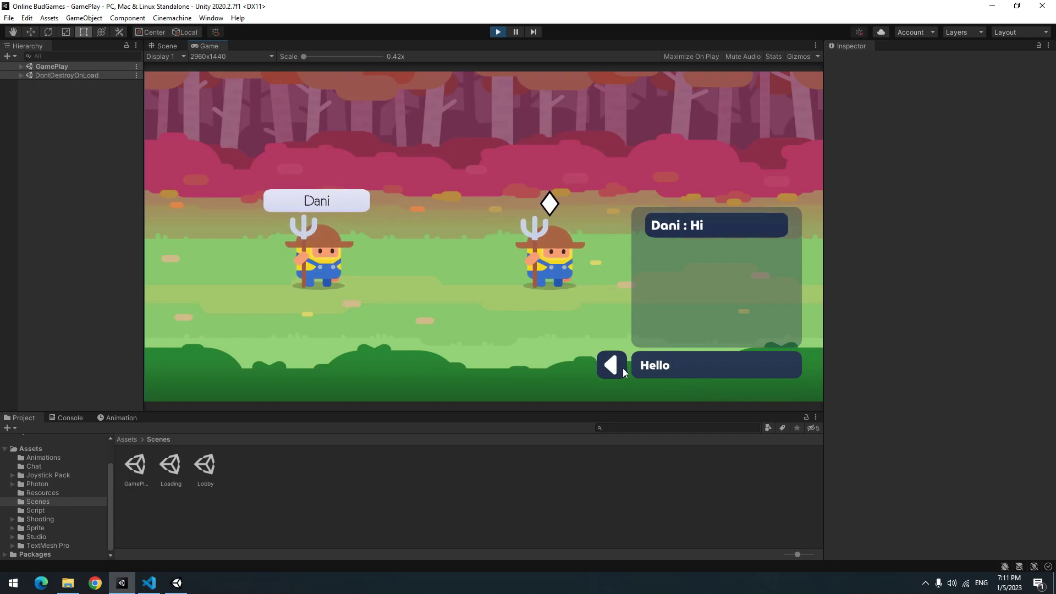